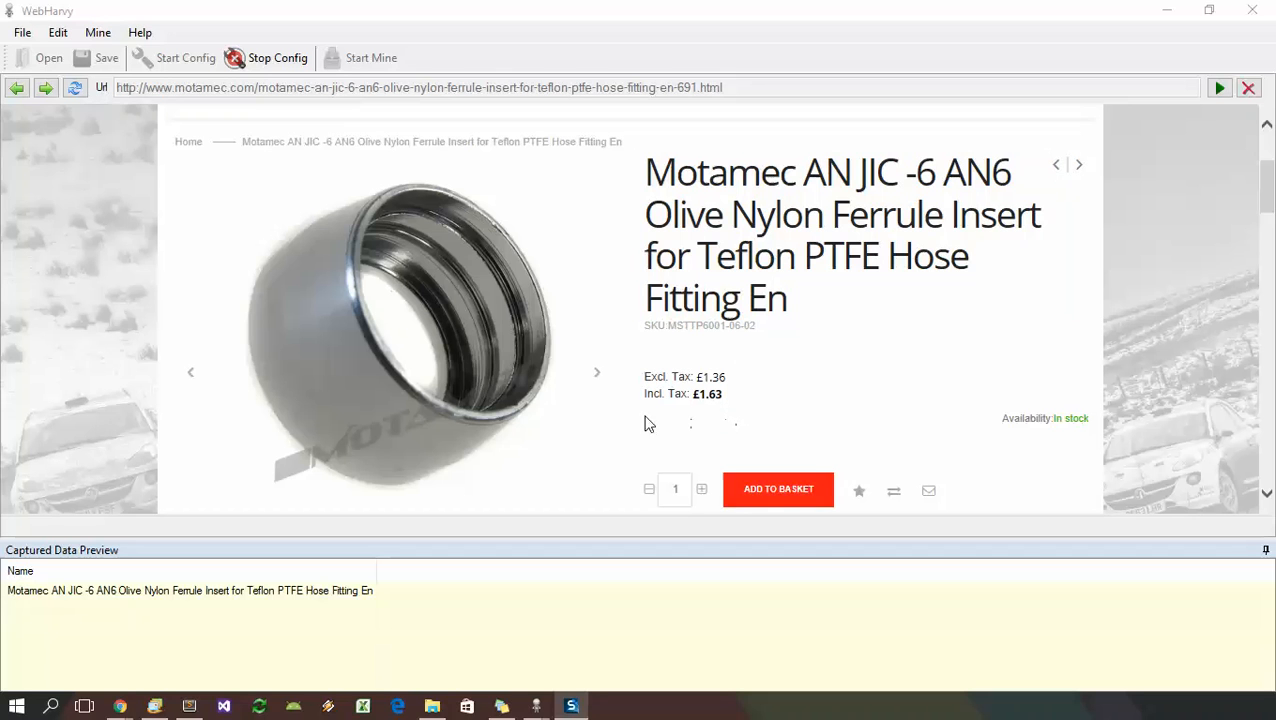
Download the Motamec ferrule's product photo as a new column named Image
left_click(414, 349)
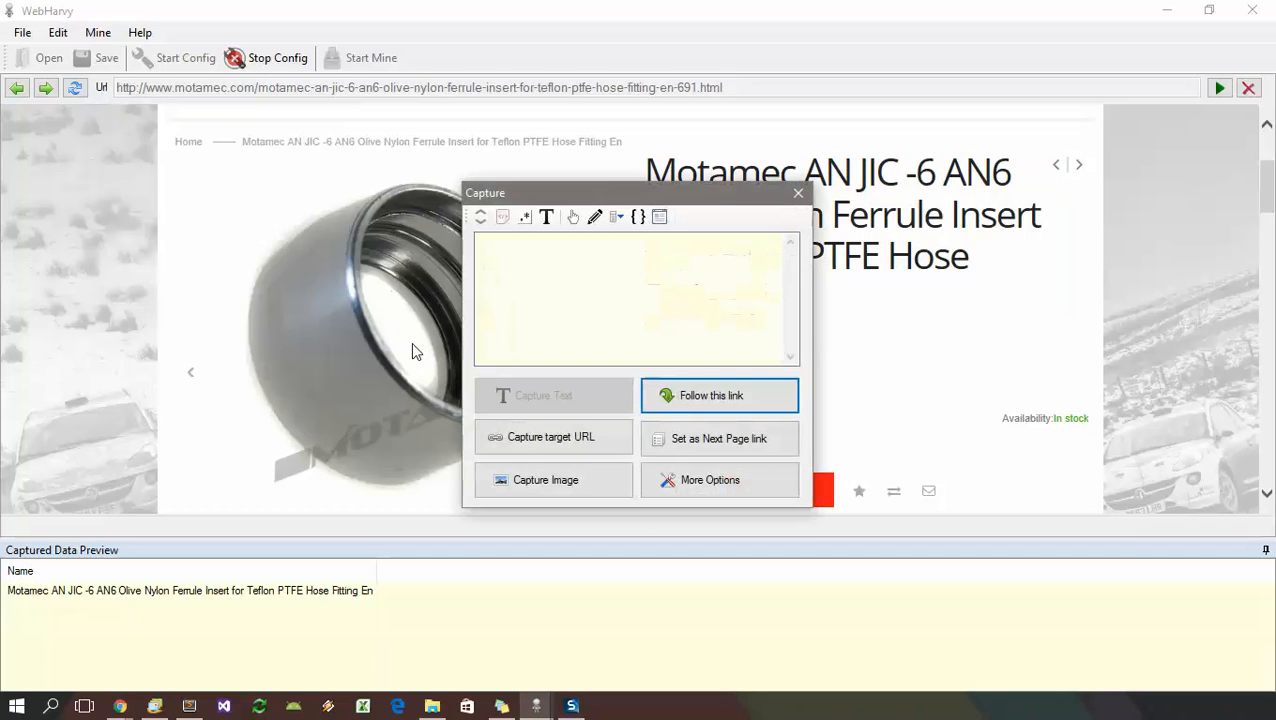
left_click(500, 482)
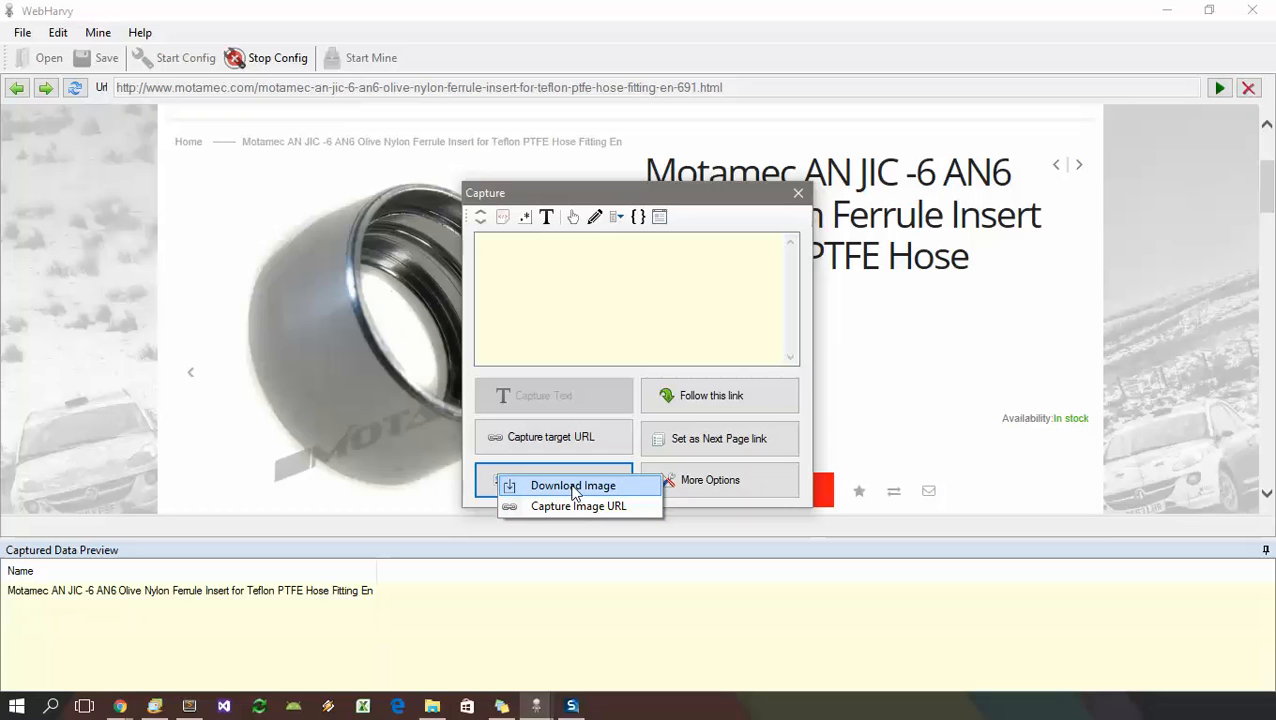
left_click(575, 488)
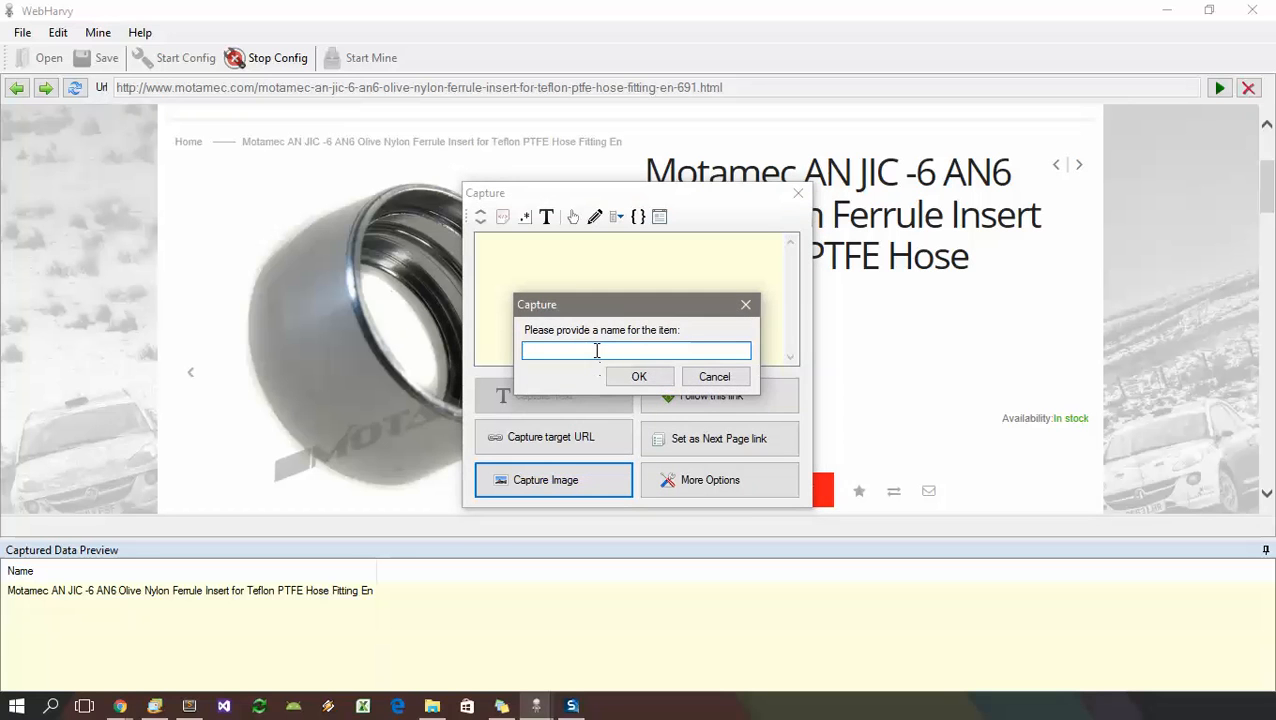
type("Image")
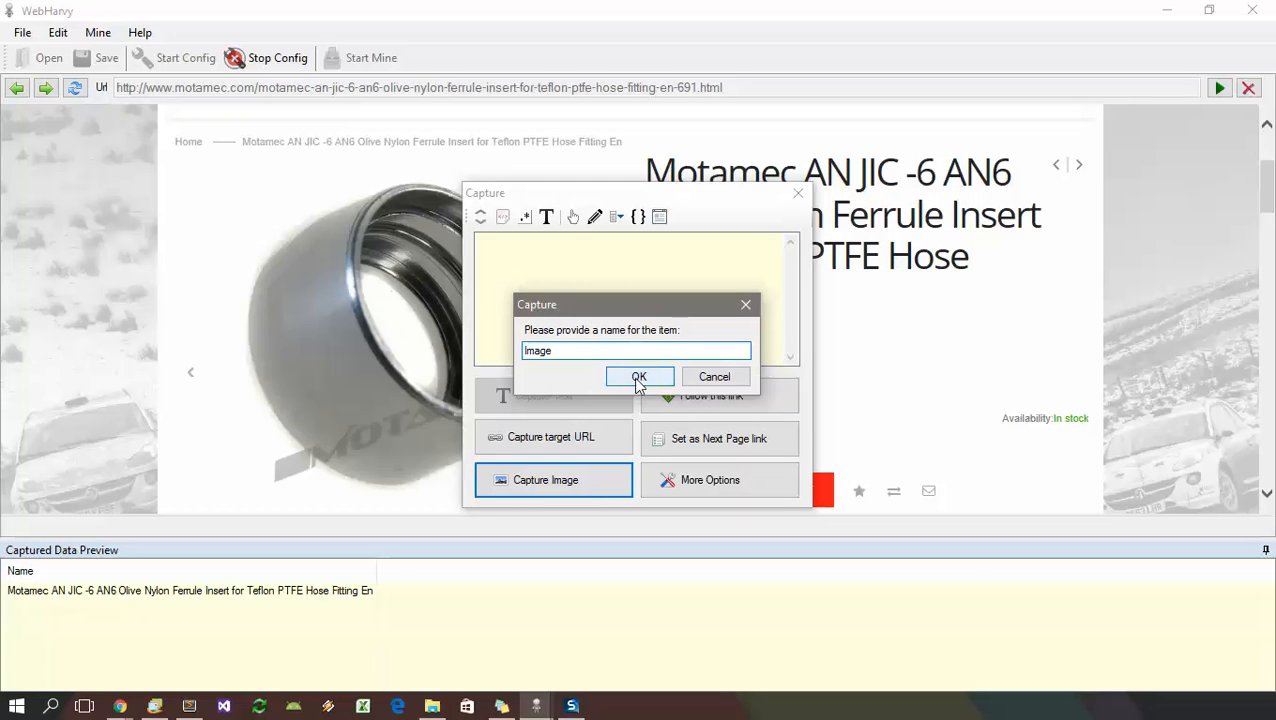
left_click(639, 377)
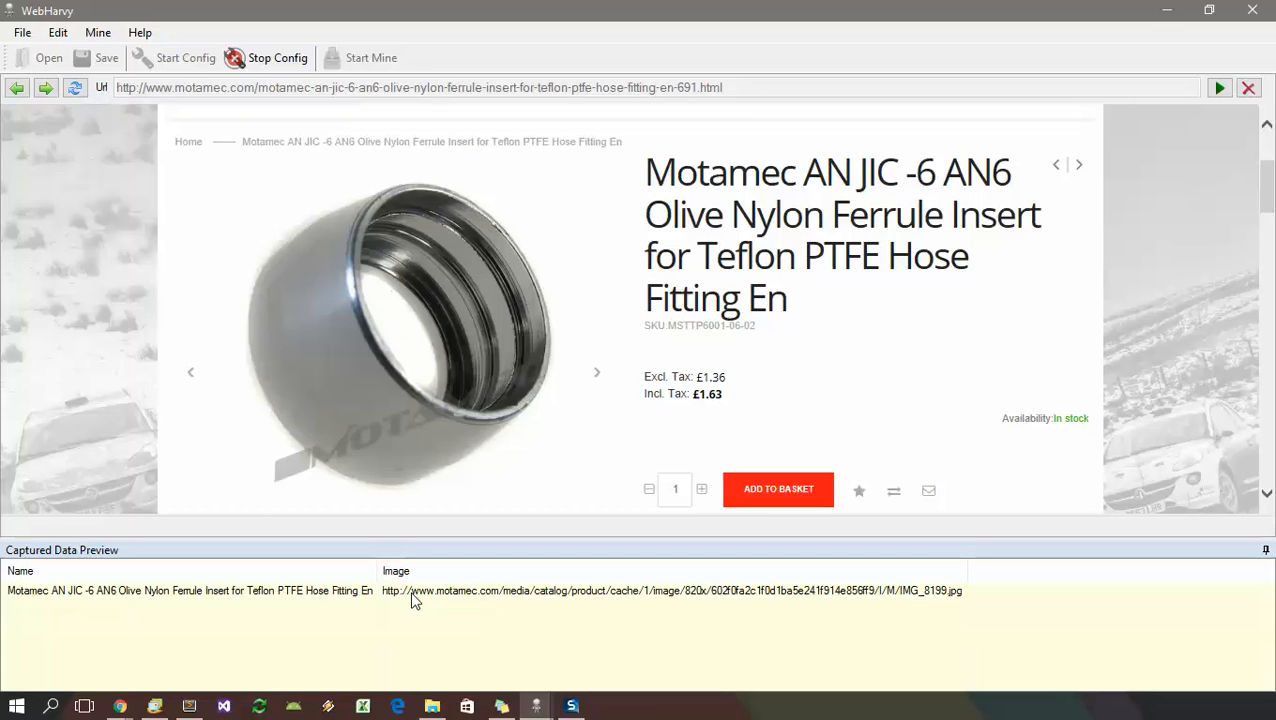
key("alt+Tab")
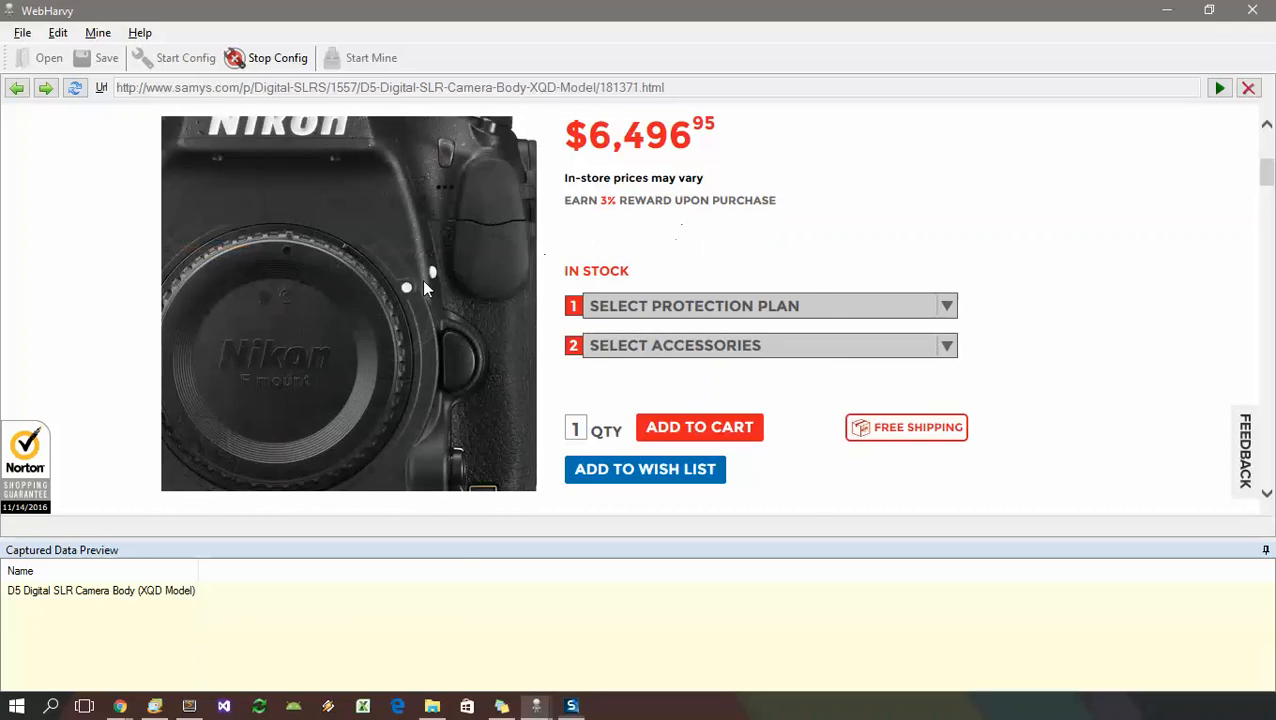
Show the raw HTML behind the Nikon D5 camera photo and locate its image path
left_click(422, 279)
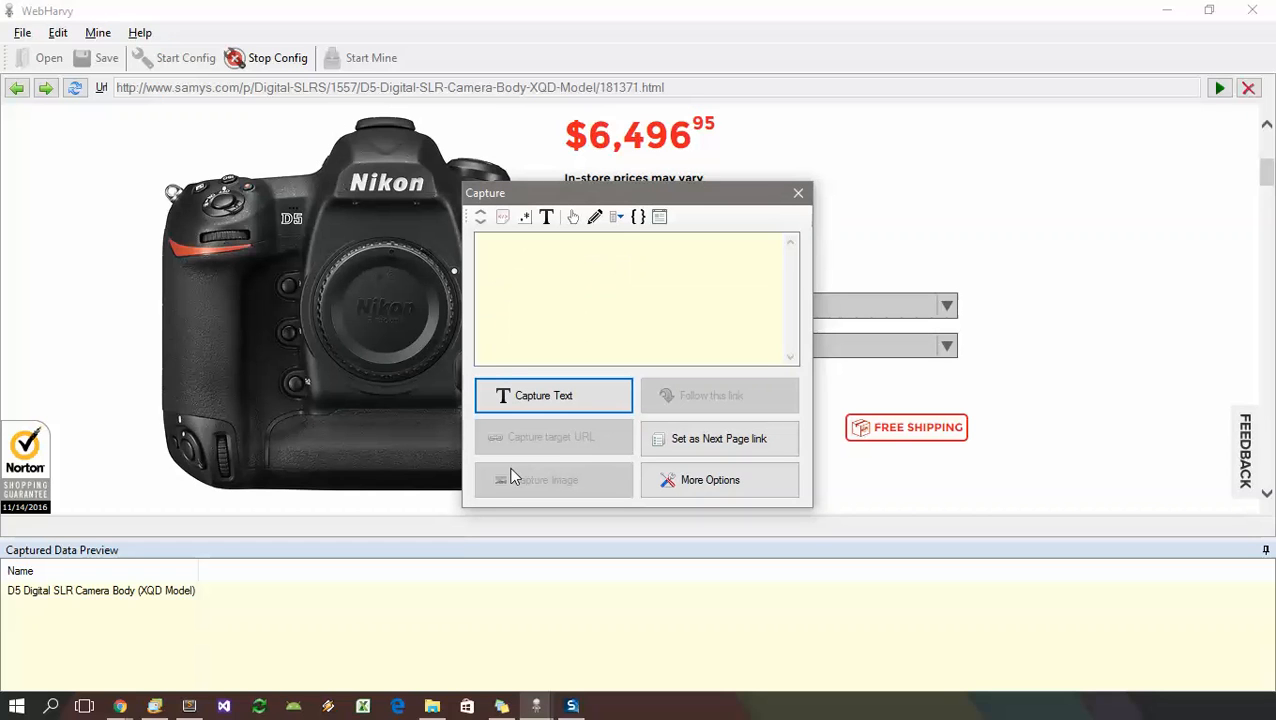
left_click(504, 218)
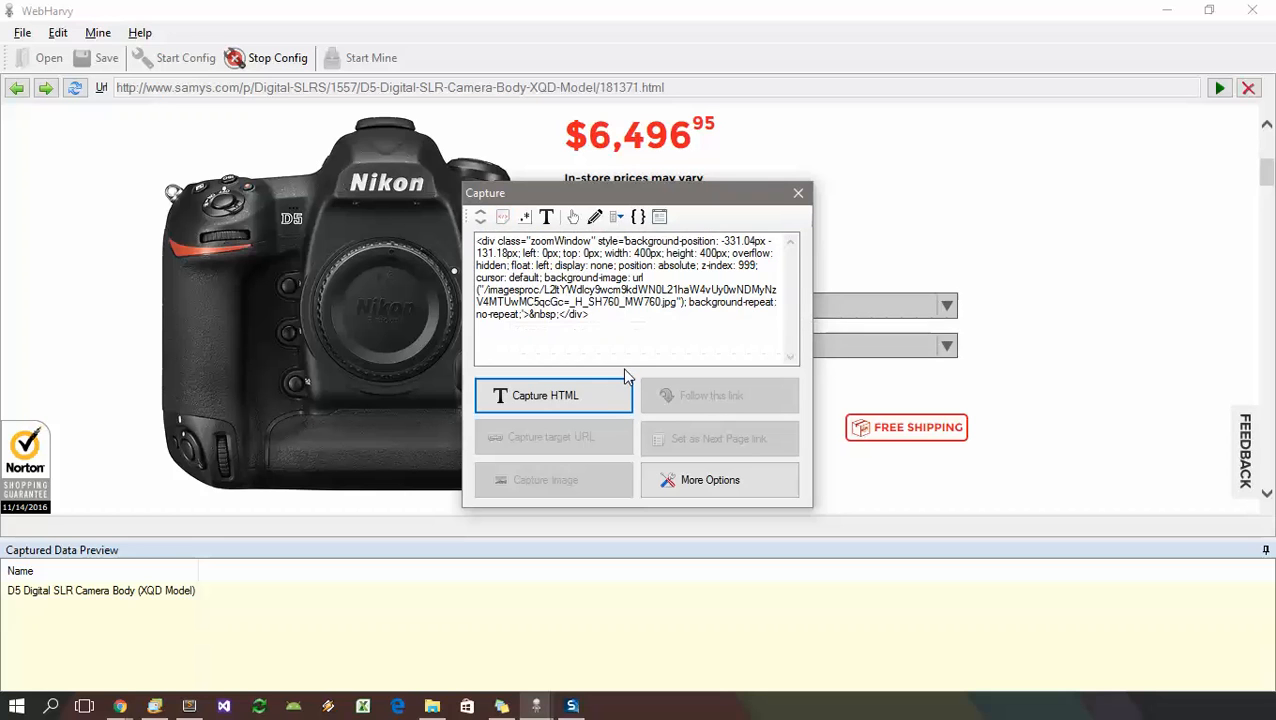
left_click_drag(600, 318, 508, 290)
left_click(514, 262)
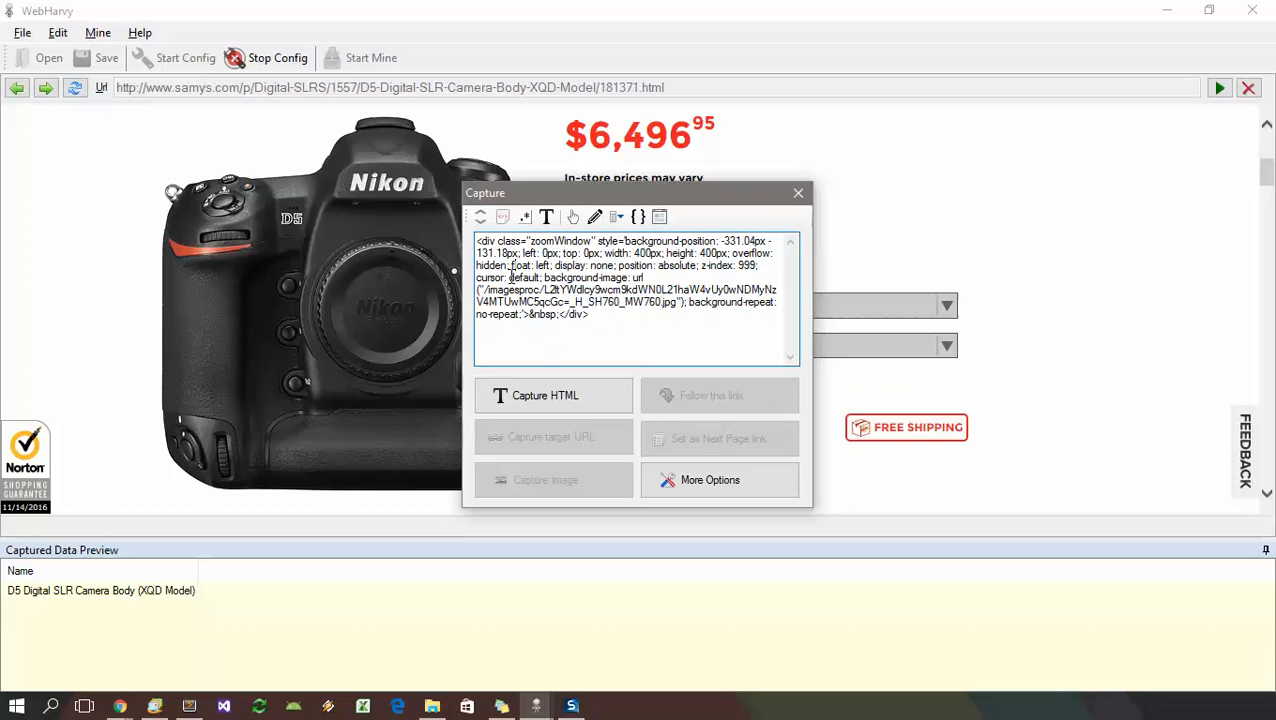
Highlight the quoted /imagesproc .jpg image address within the captured HTML several times
left_click_drag(478, 289, 688, 302)
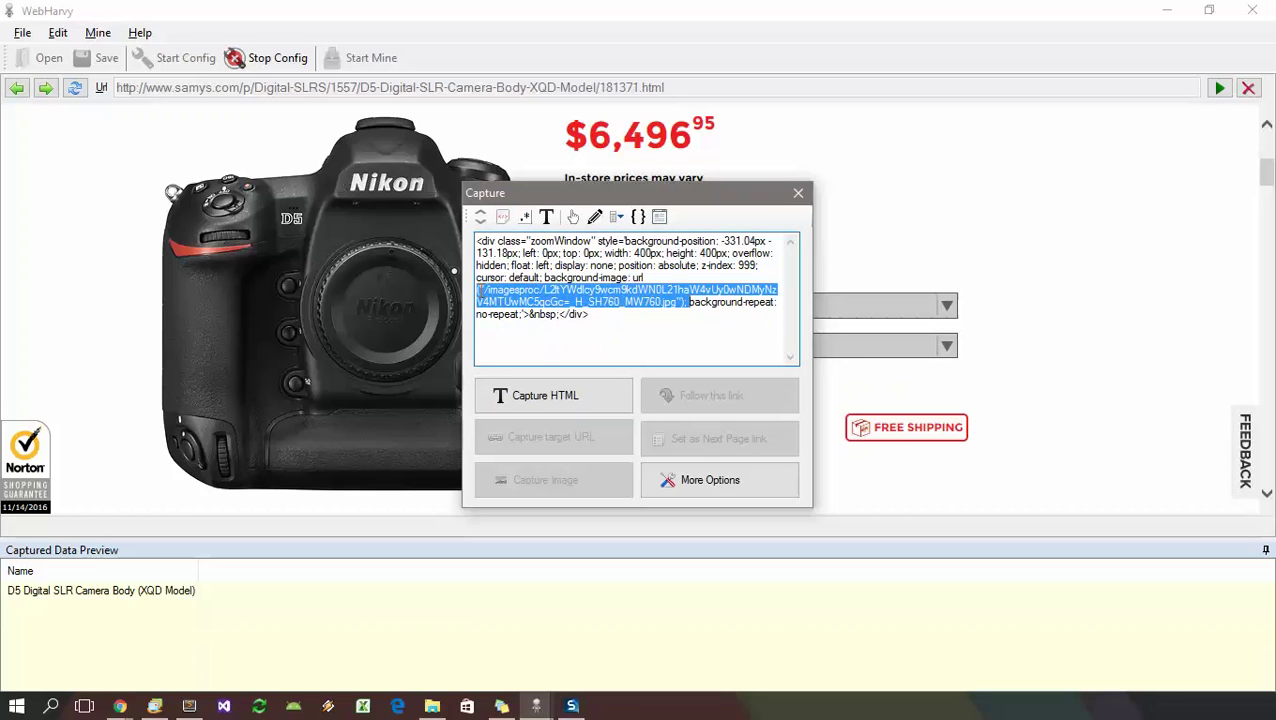
left_click(687, 330)
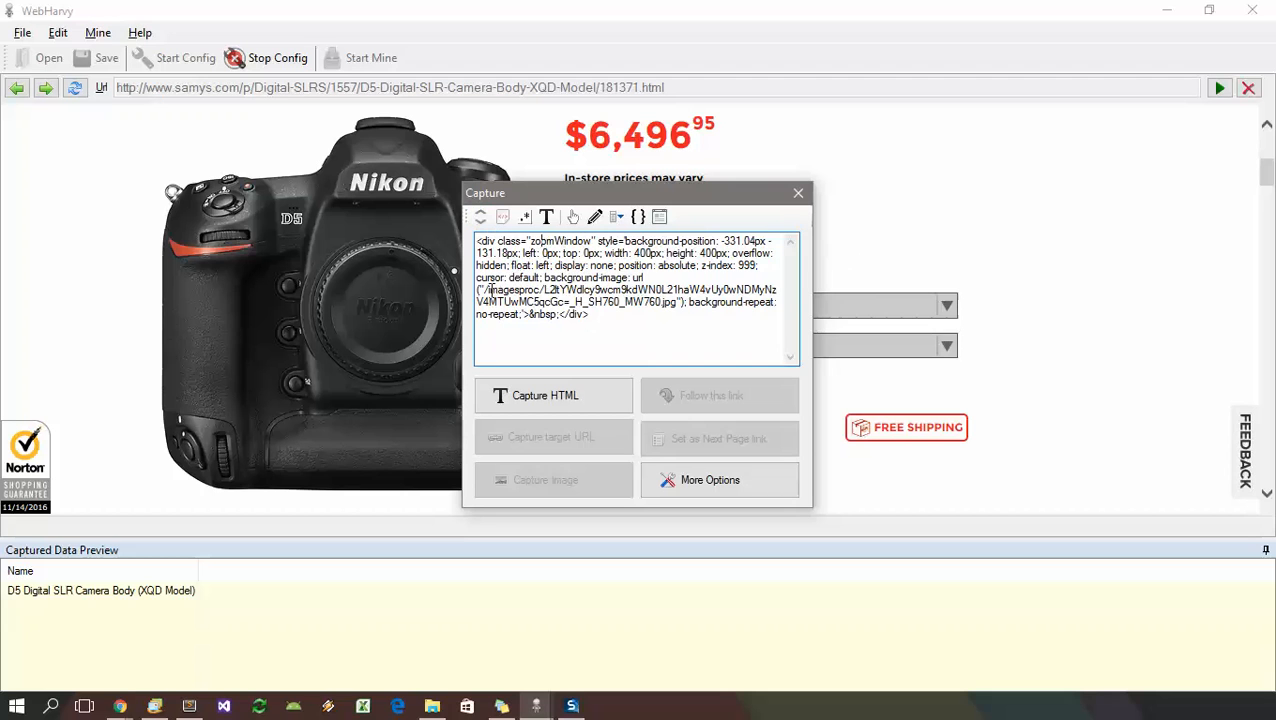
left_click_drag(482, 289, 685, 305)
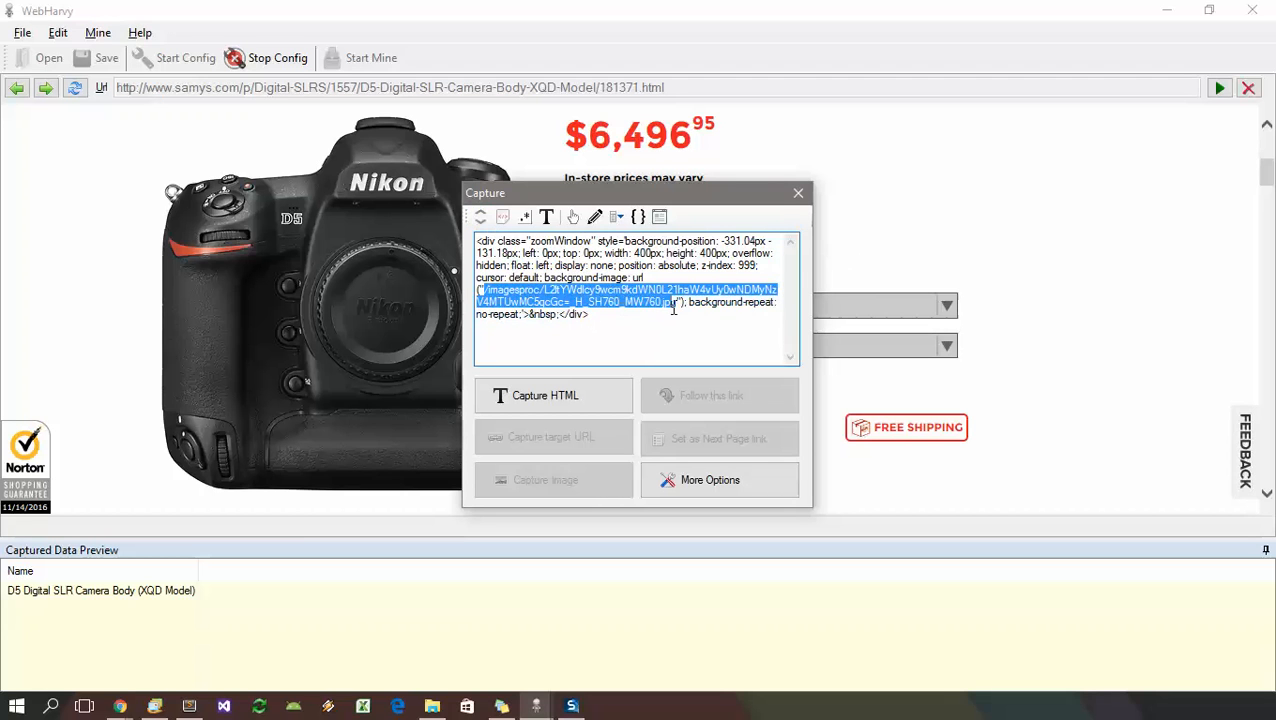
left_click(649, 312)
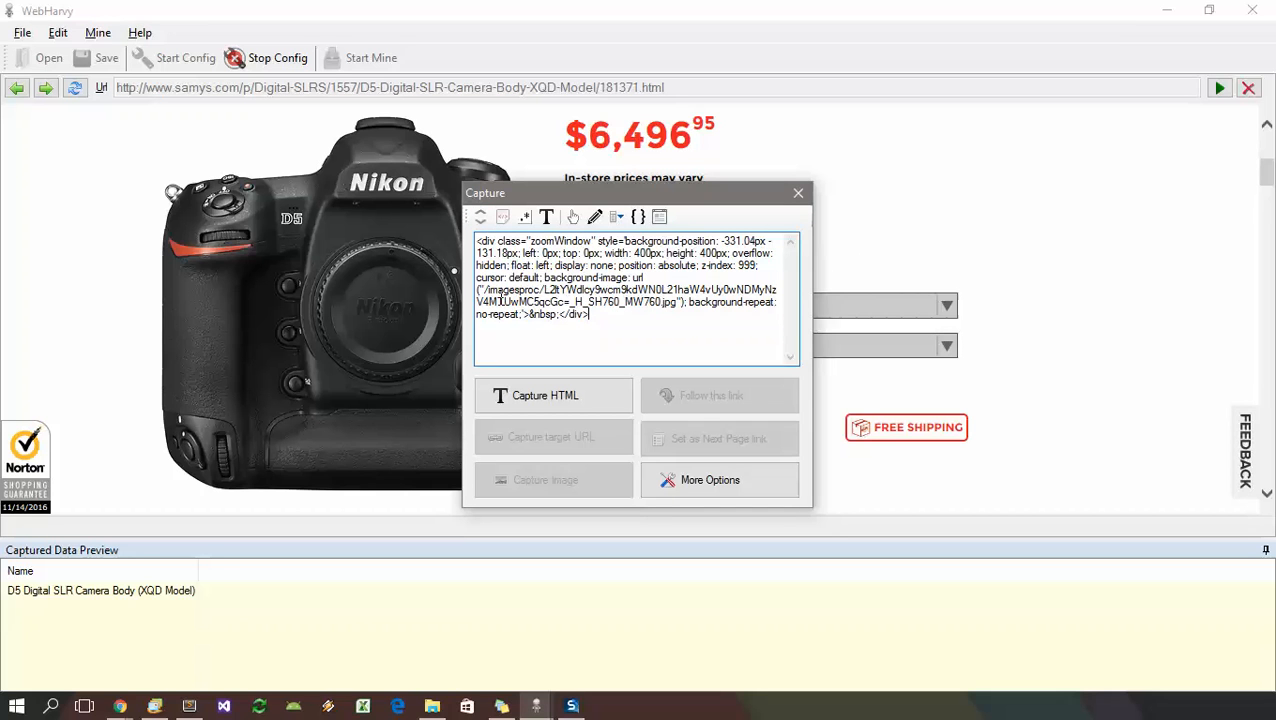
left_click_drag(486, 289, 678, 303)
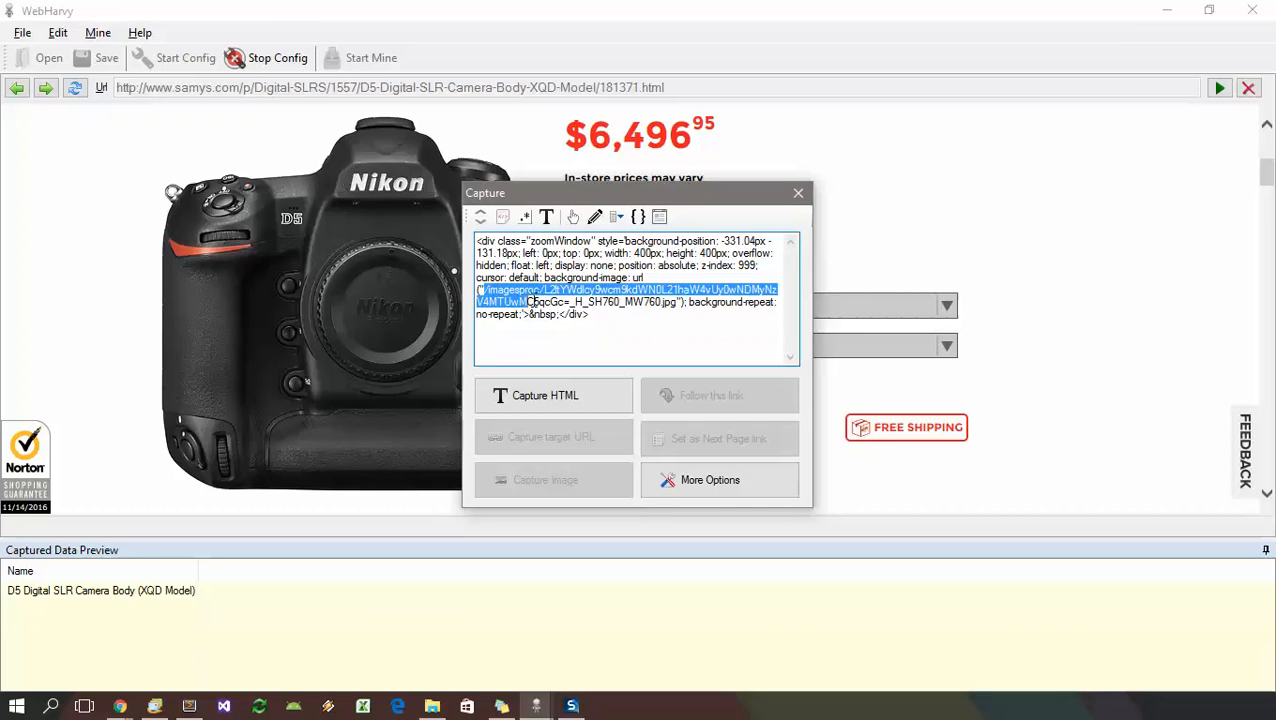
left_click(662, 309)
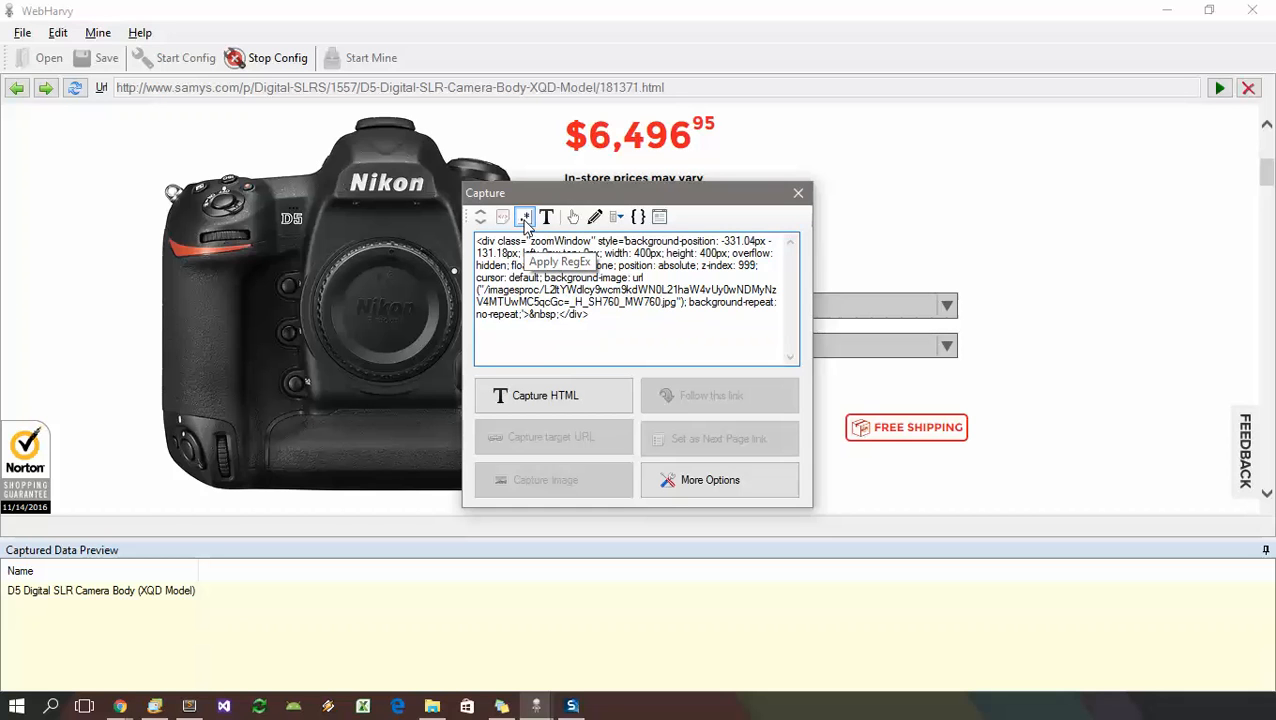
Paste the prepared regular expression and apply it to the captured HTML
left_click(525, 218)
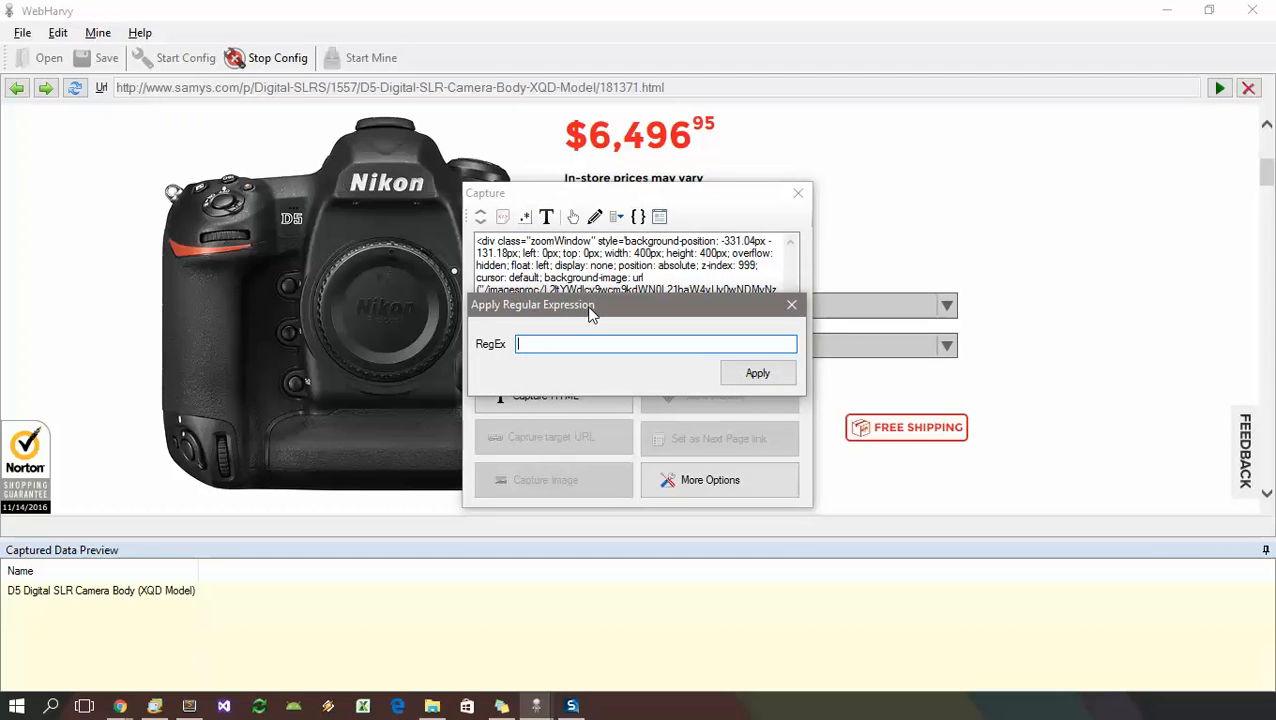
right_click(564, 347)
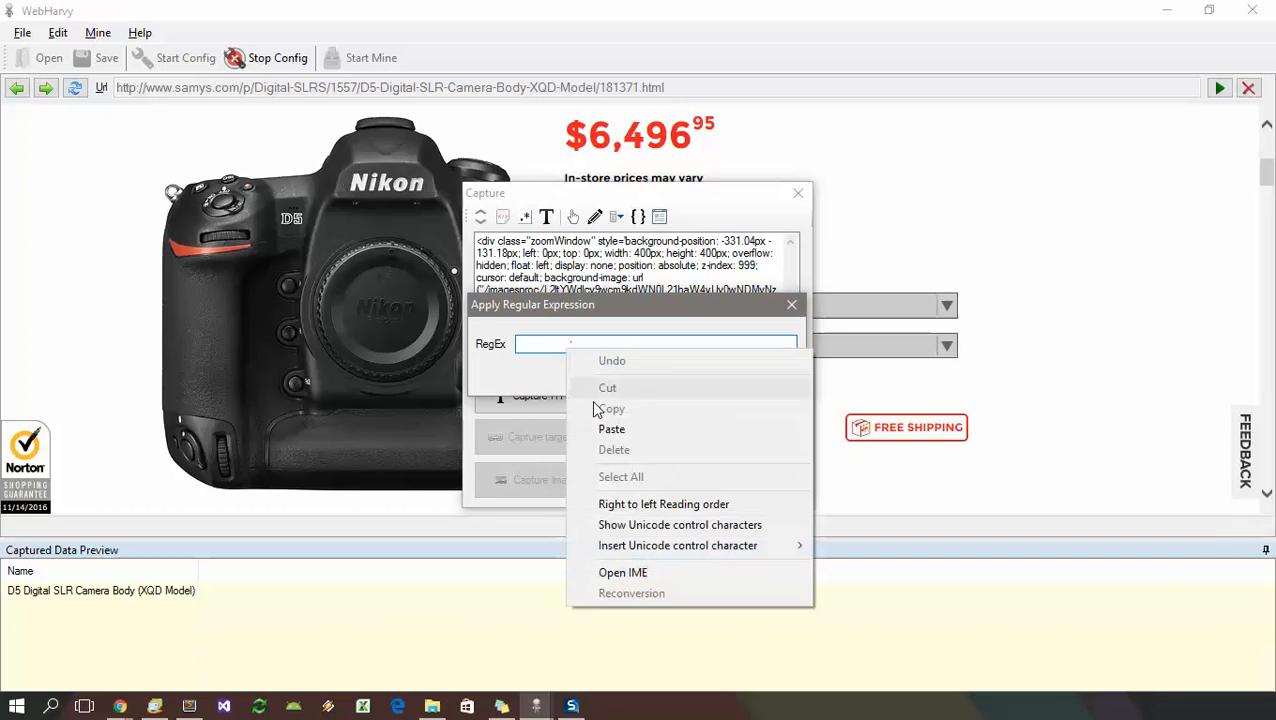
left_click(598, 429)
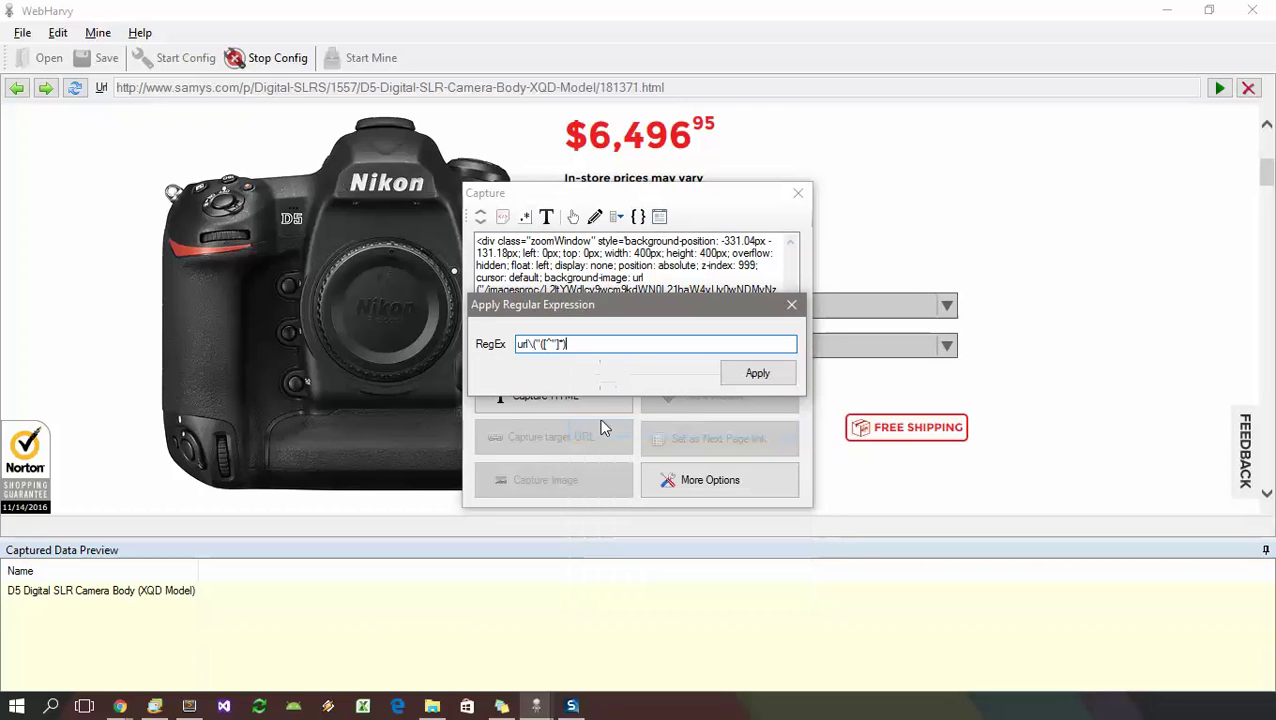
left_click(756, 374)
Review the extracted /imagesproc .jpg path left after the regex
left_click(687, 256)
left_click_drag(687, 256, 478, 240)
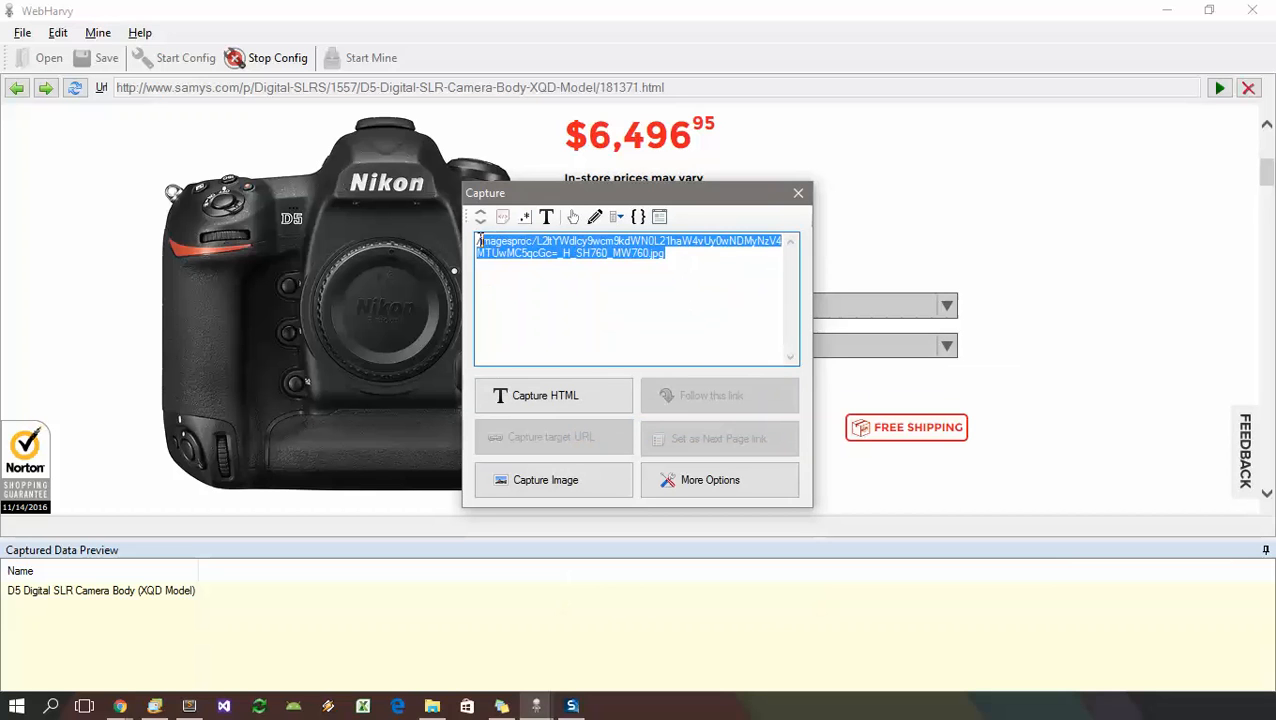
left_click(525, 260)
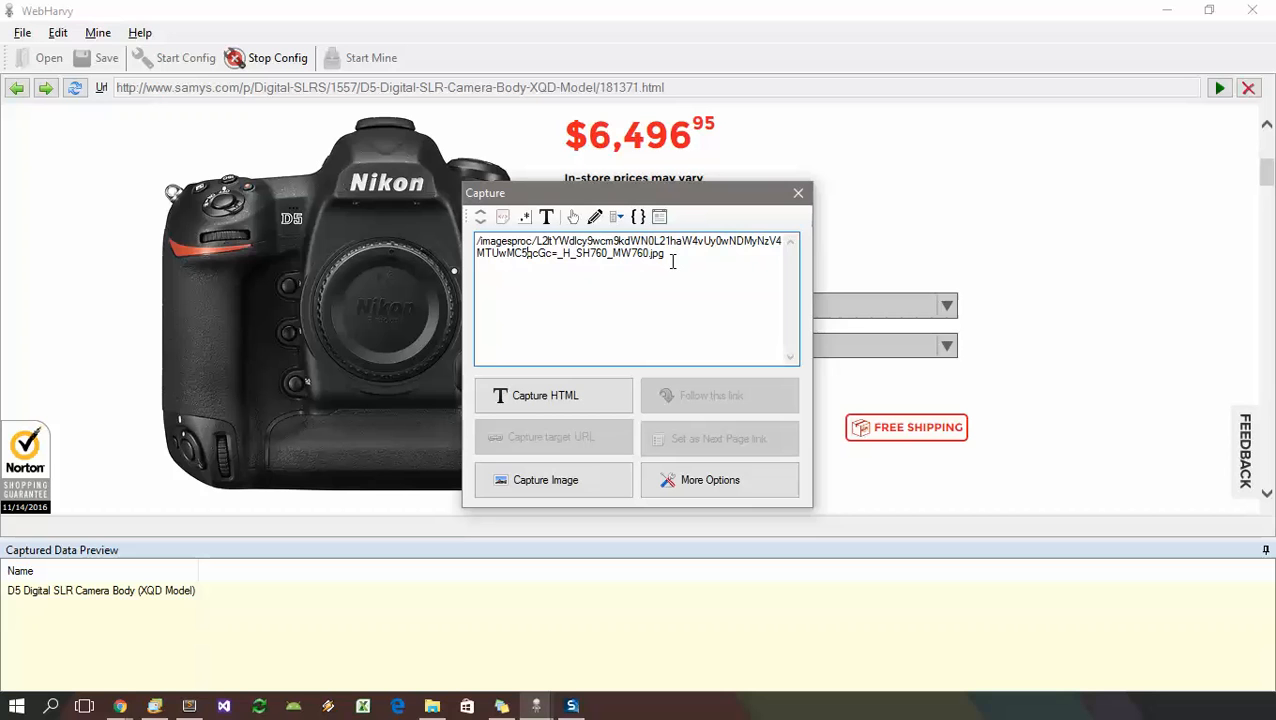
left_click(548, 482)
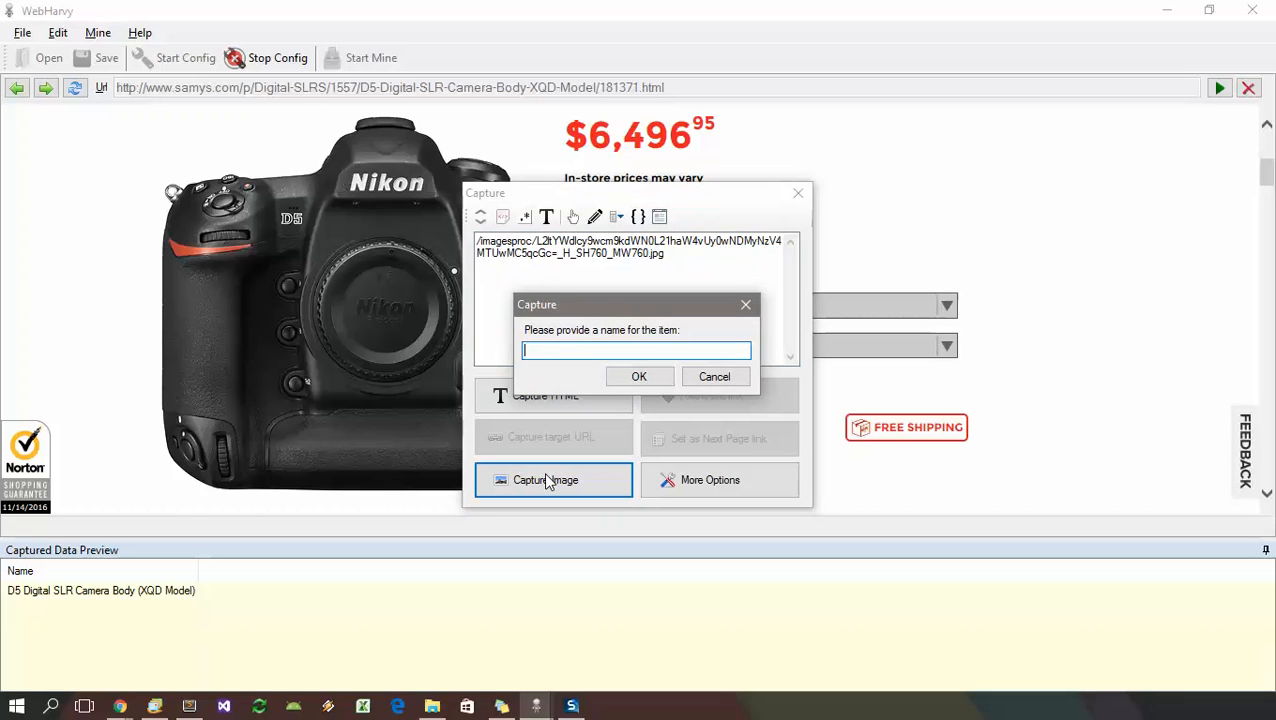
type("Image")
left_click(639, 376)
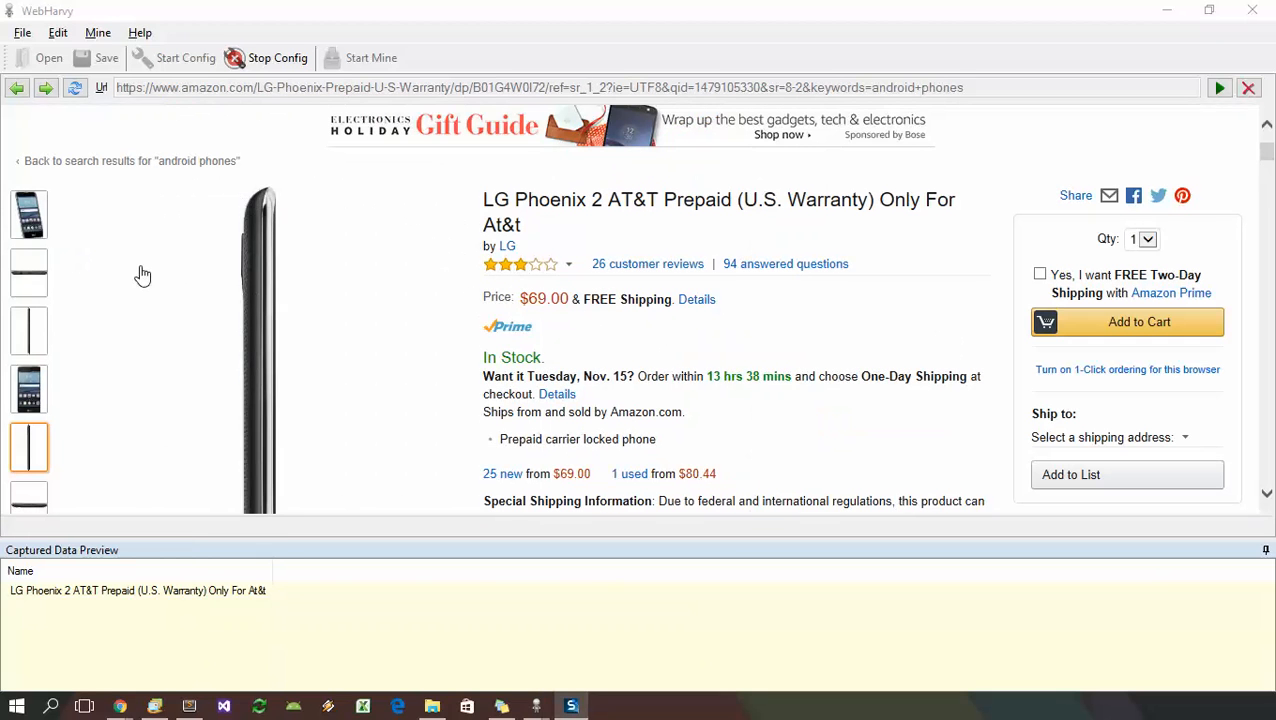
Switch the LG Phoenix 2 photo to its front view and bring up its capture options
left_click(29, 215)
left_click(30, 212)
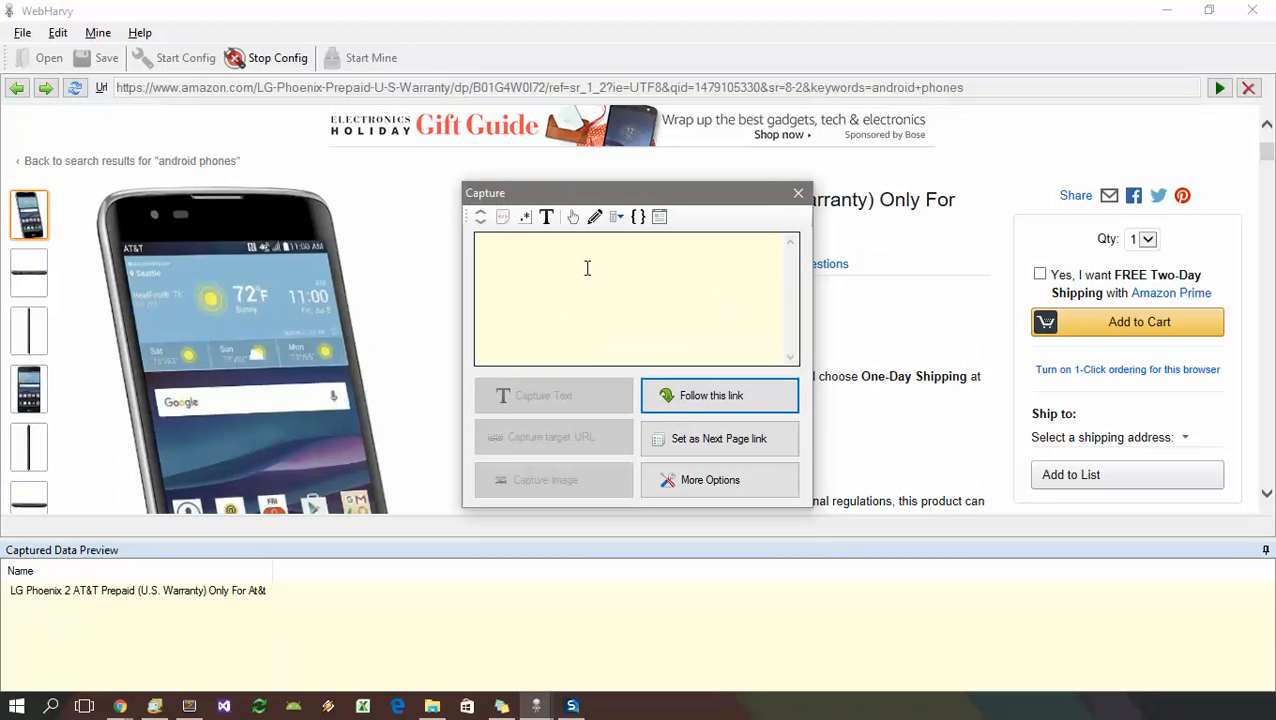
Capture the phone photo's HTML with more surrounding content and mark its img src URL
left_click(502, 218)
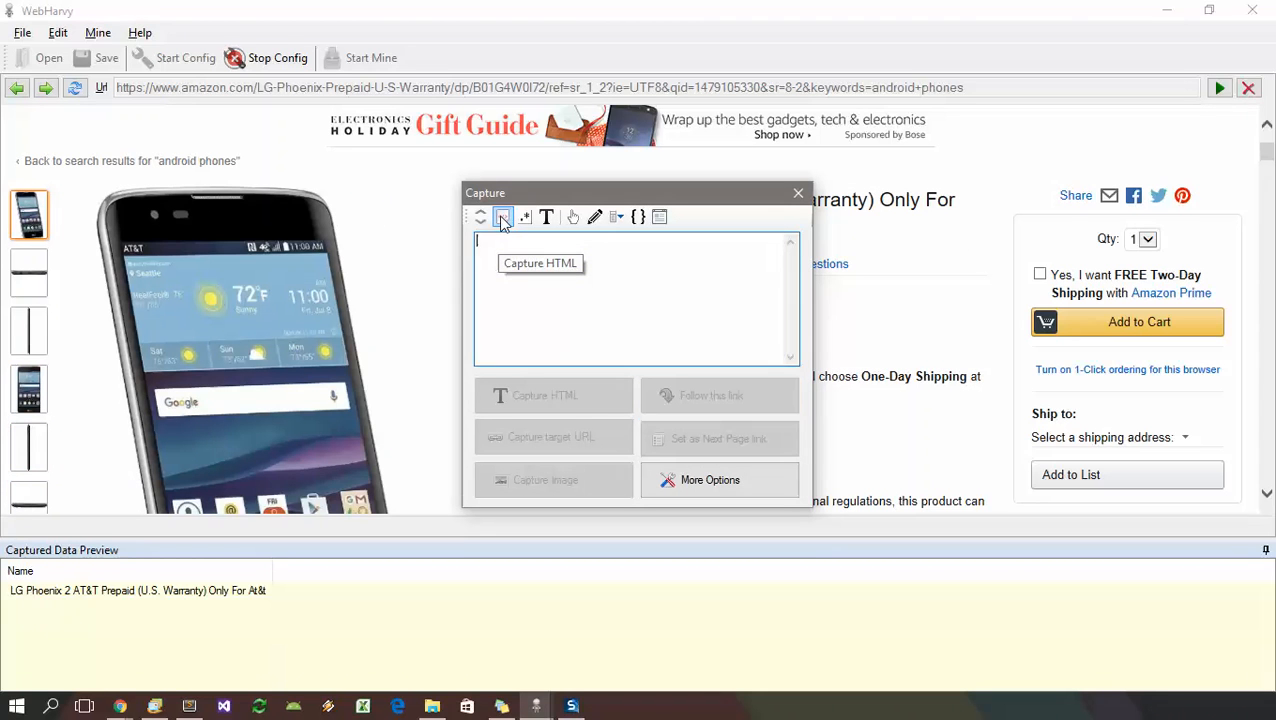
left_click(479, 248)
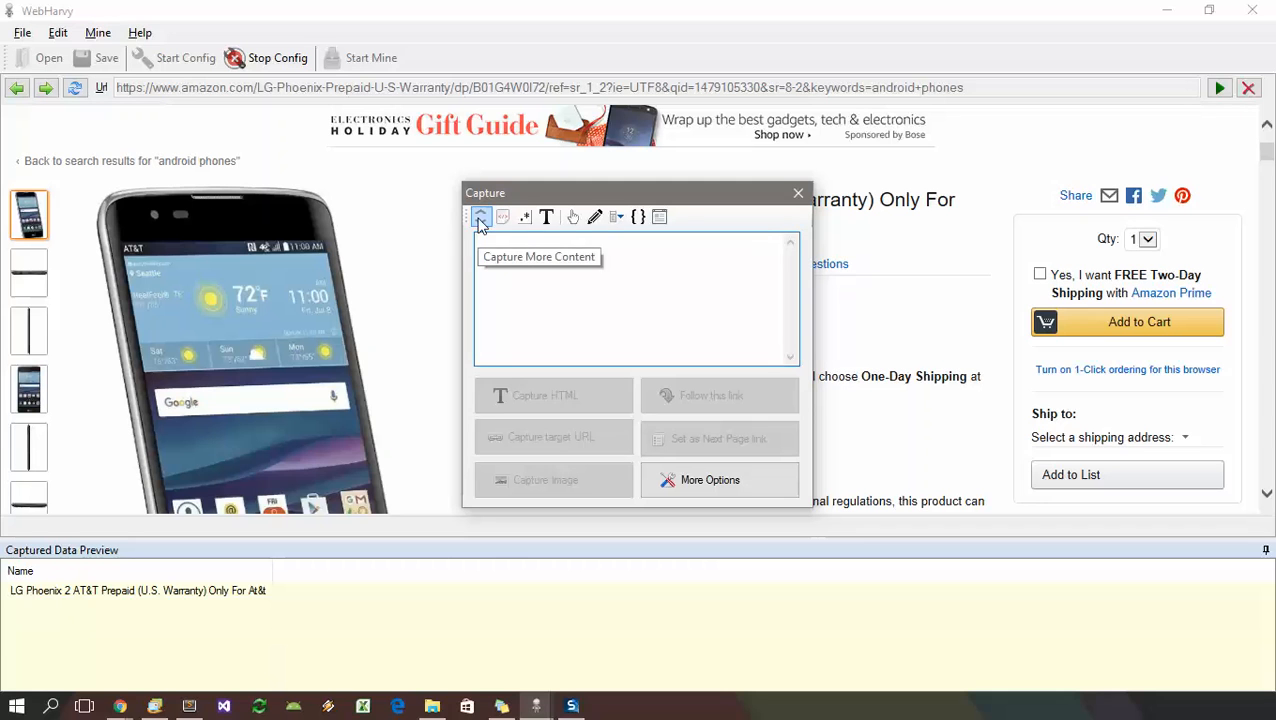
left_click(480, 218)
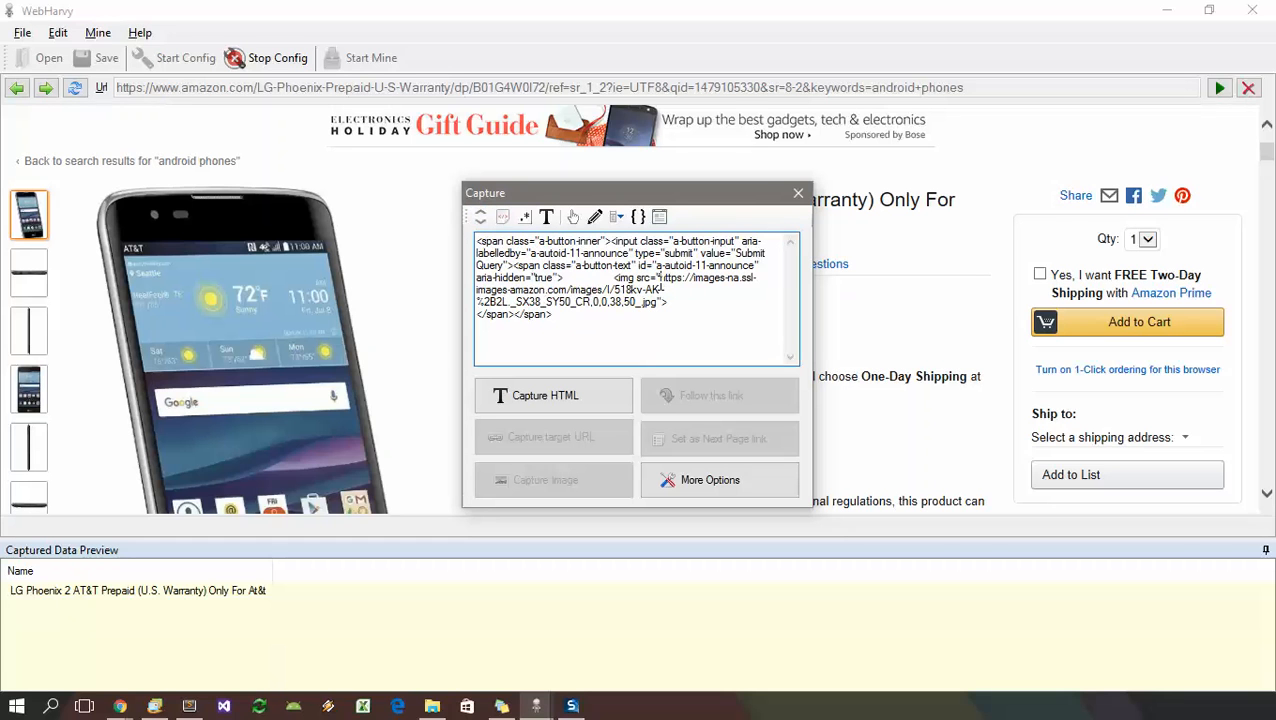
left_click_drag(662, 278, 657, 303)
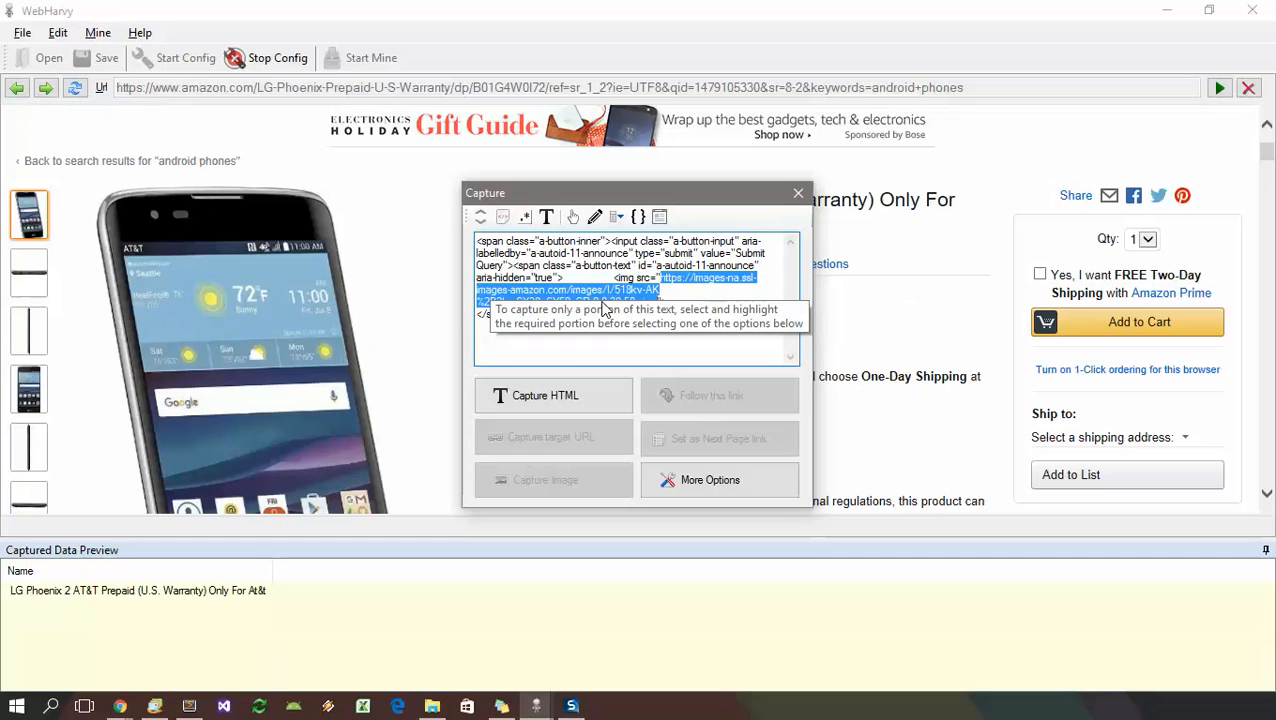
Paste and apply the prepared regex so only the phone photo's .jpg URL remains
left_click(525, 217)
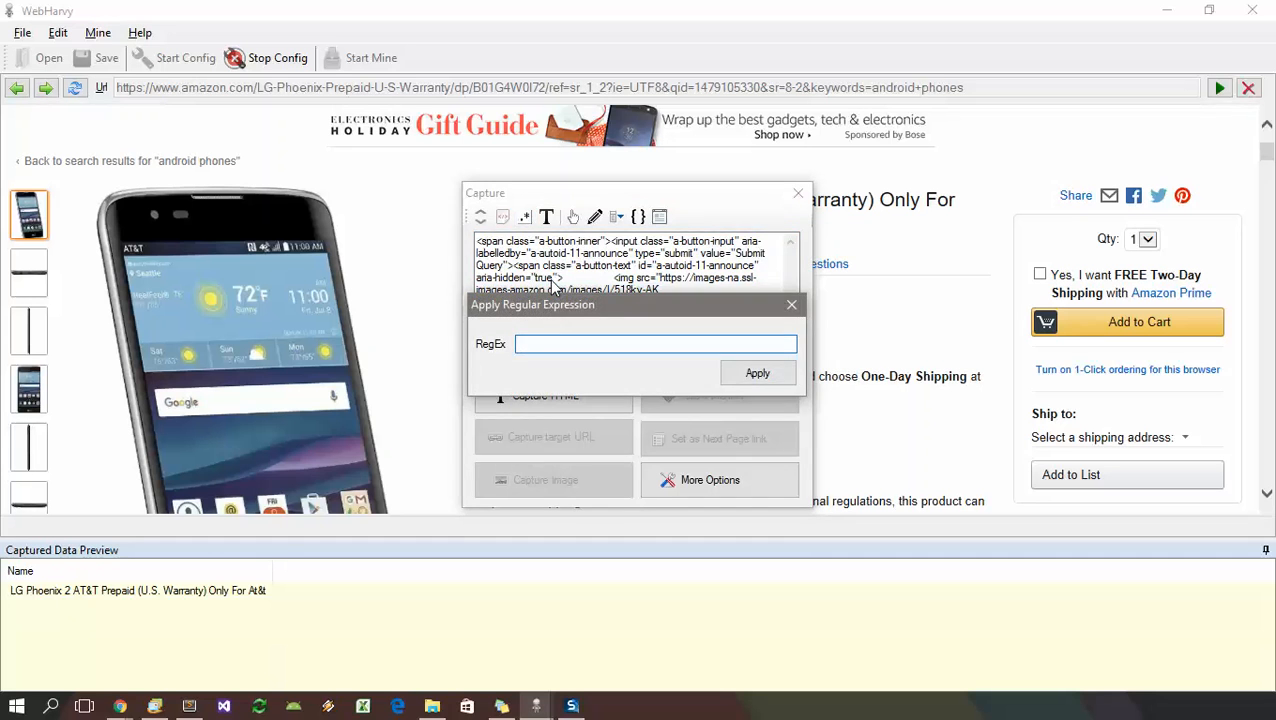
right_click(549, 342)
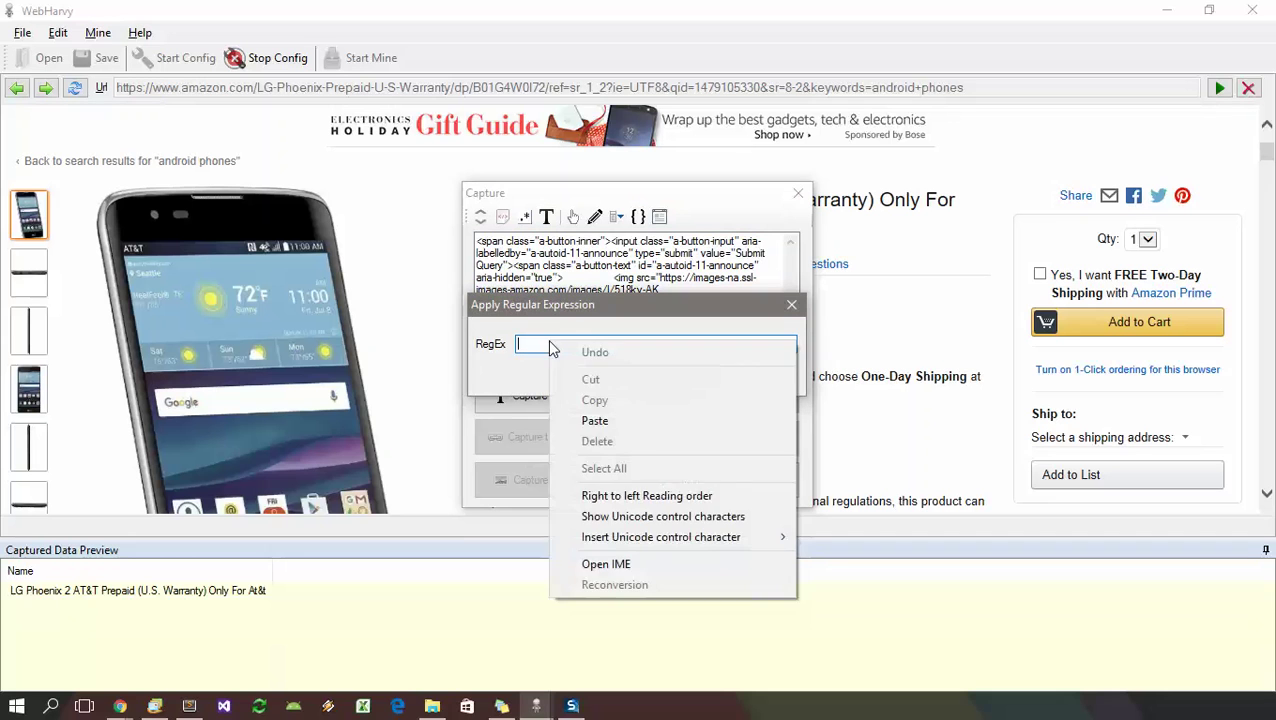
left_click(595, 422)
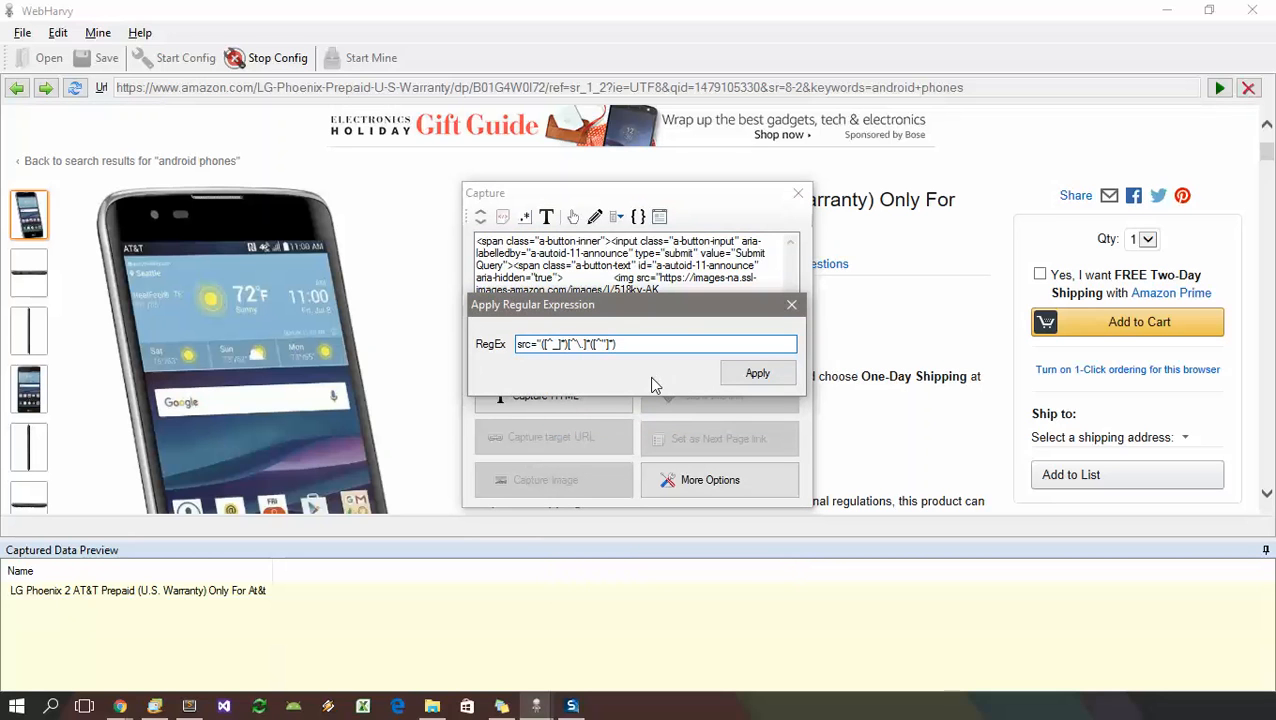
left_click(757, 374)
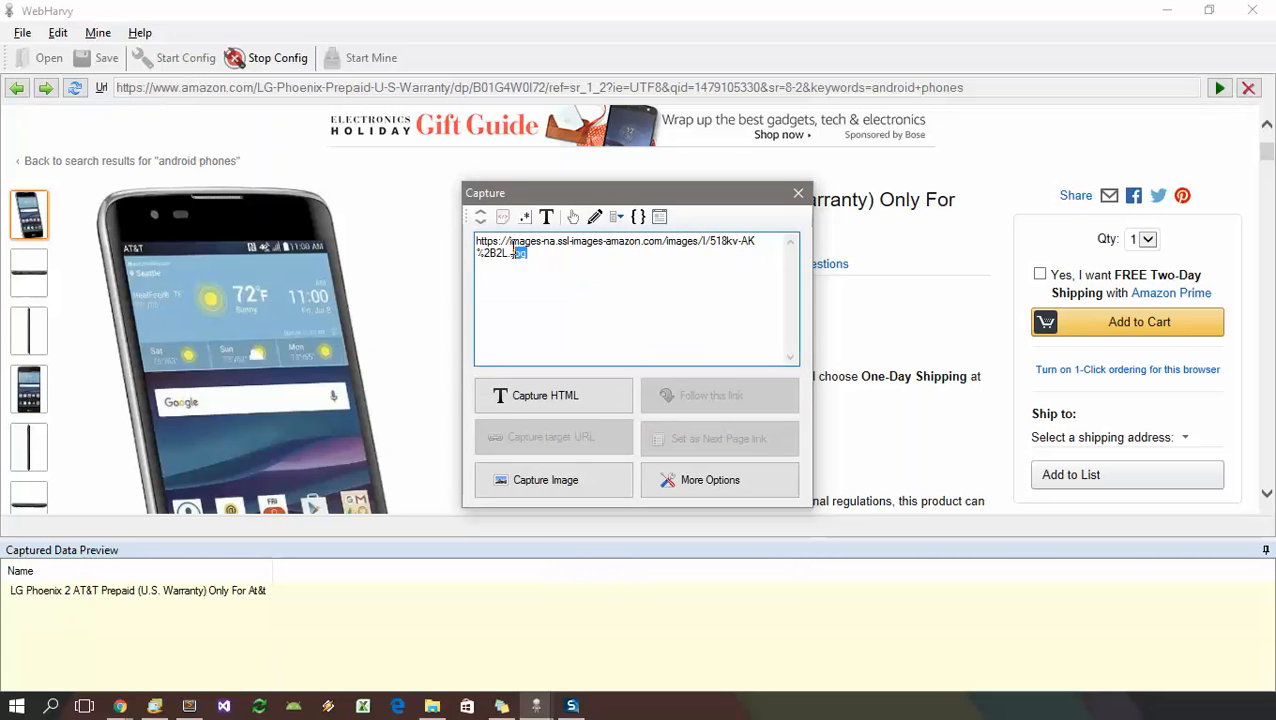
left_click_drag(530, 253, 465, 240)
left_click(490, 258)
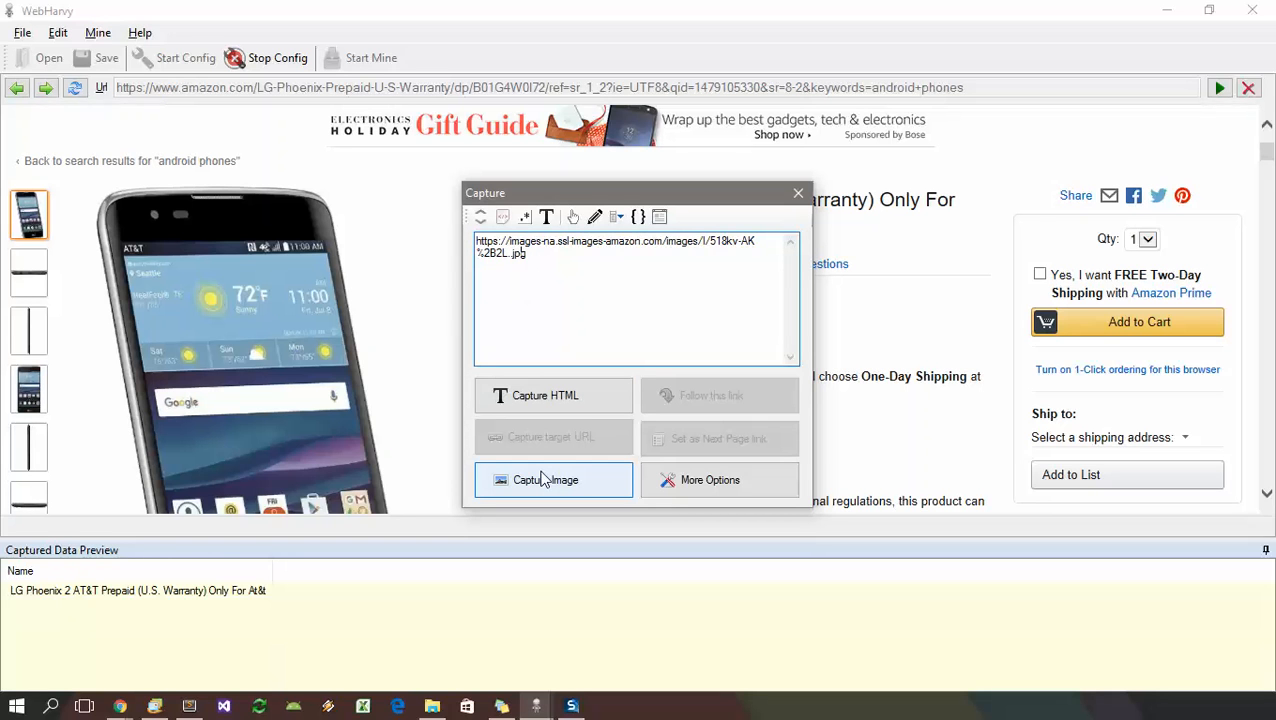
Capture all similar product images as a column named Images and review the data row
left_click(543, 481)
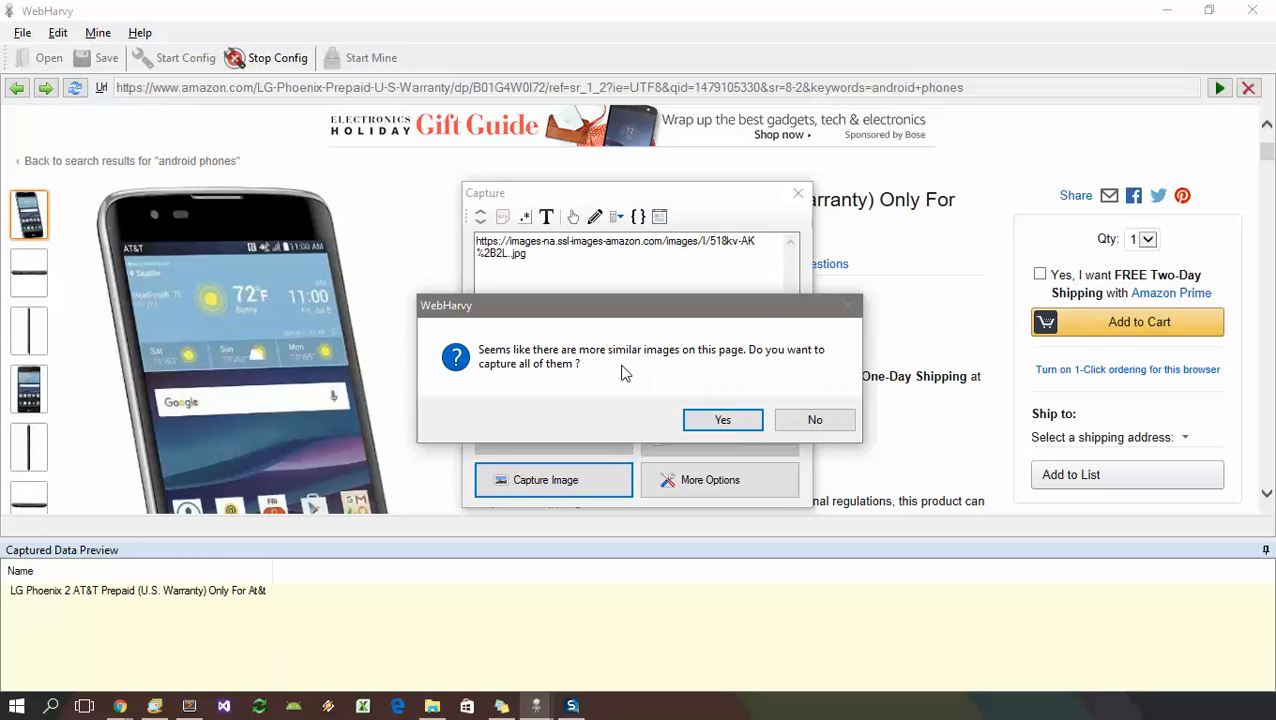
left_click(722, 419)
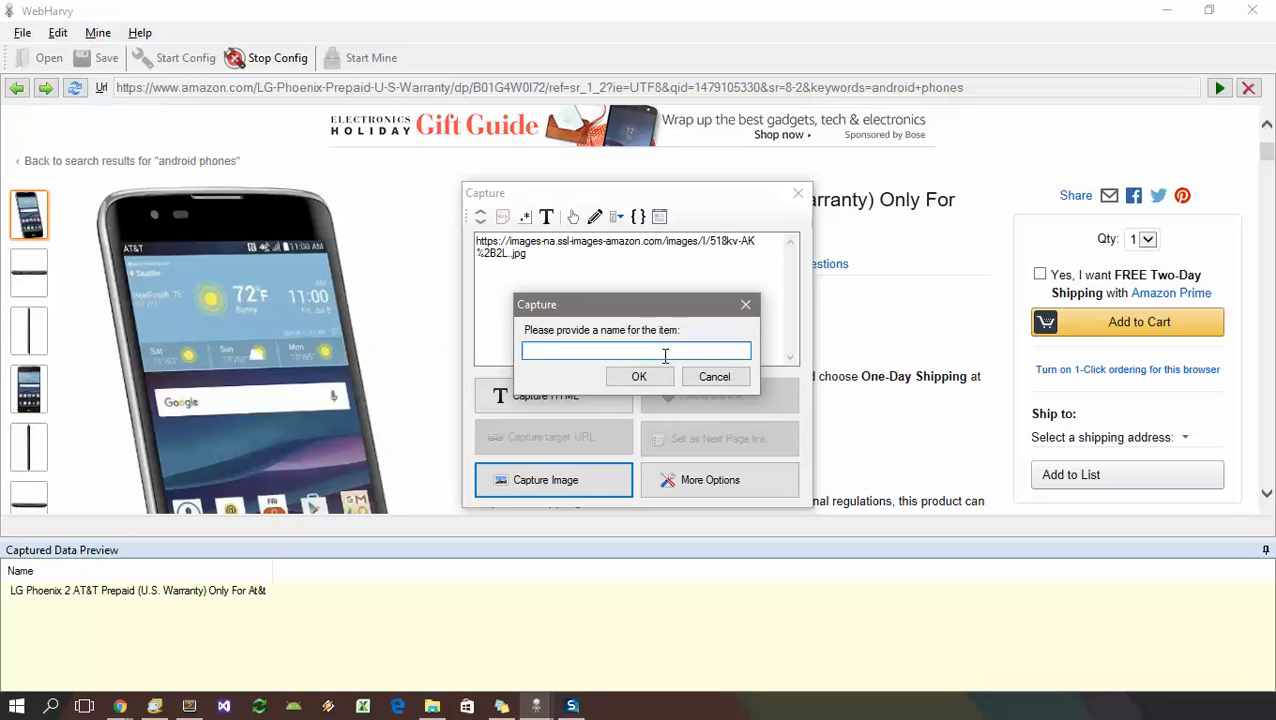
type("Images")
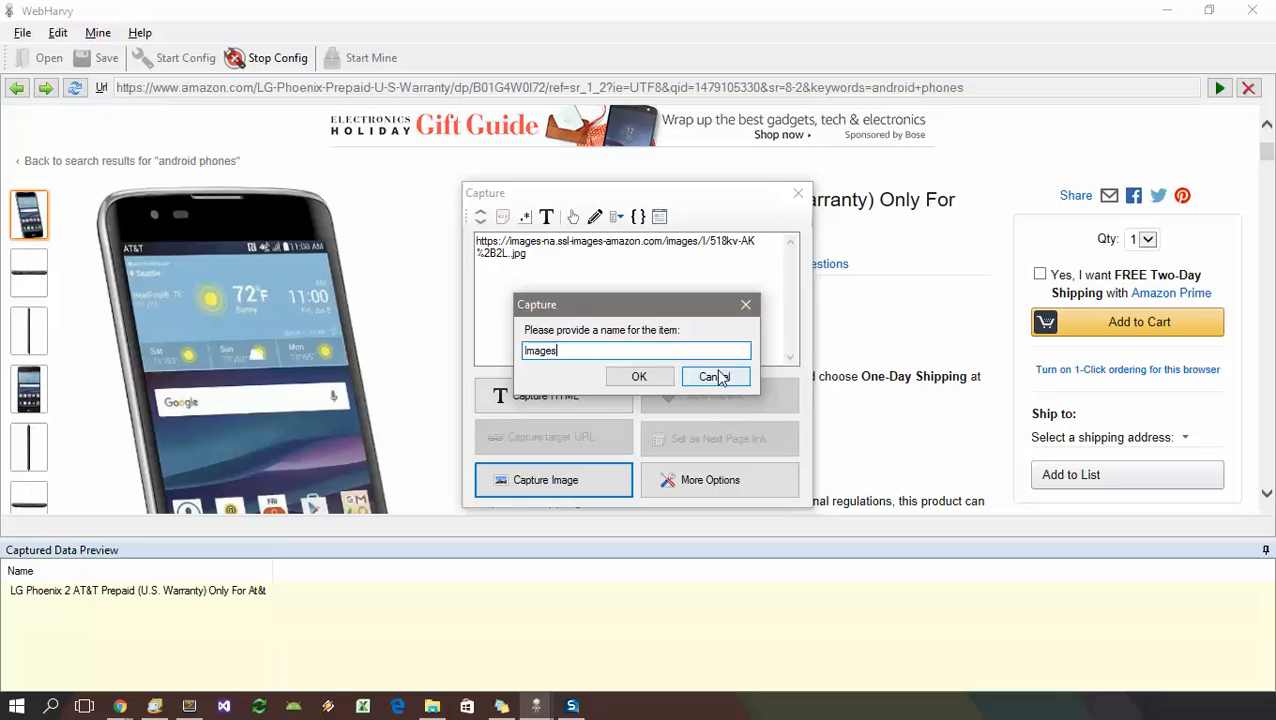
left_click(639, 376)
scroll(665, 378, "down", 1)
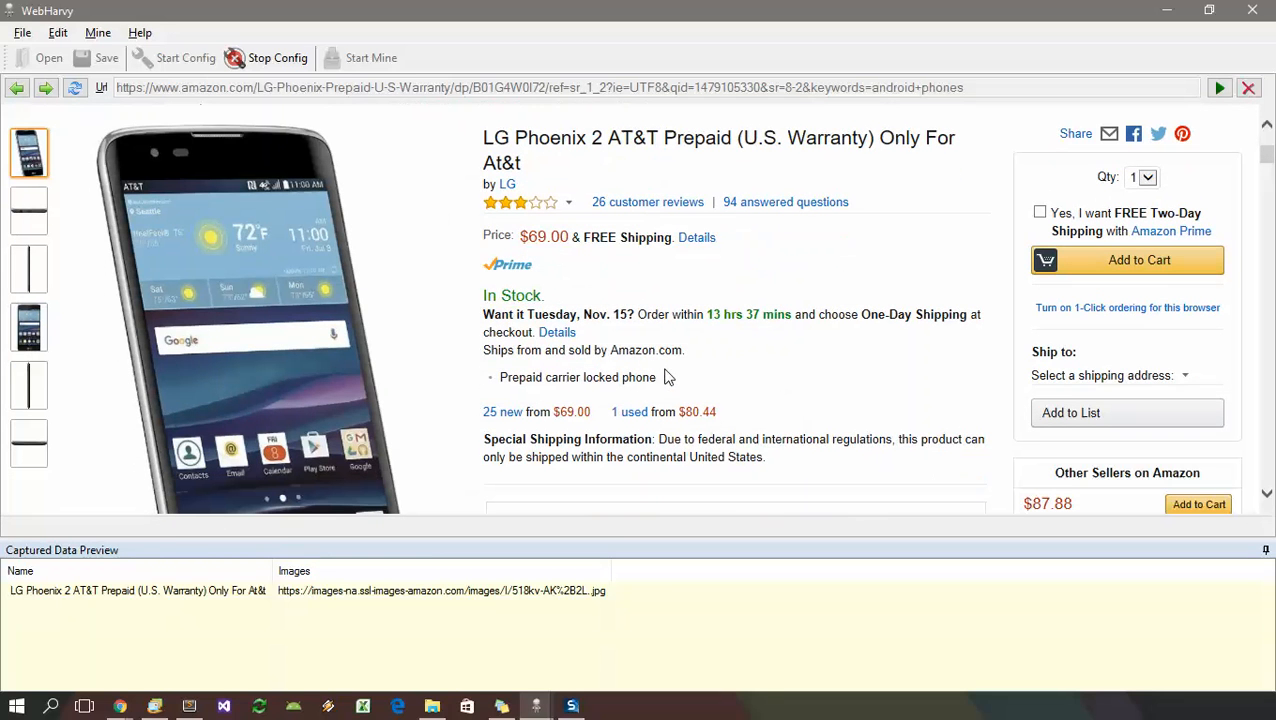
left_click(565, 598)
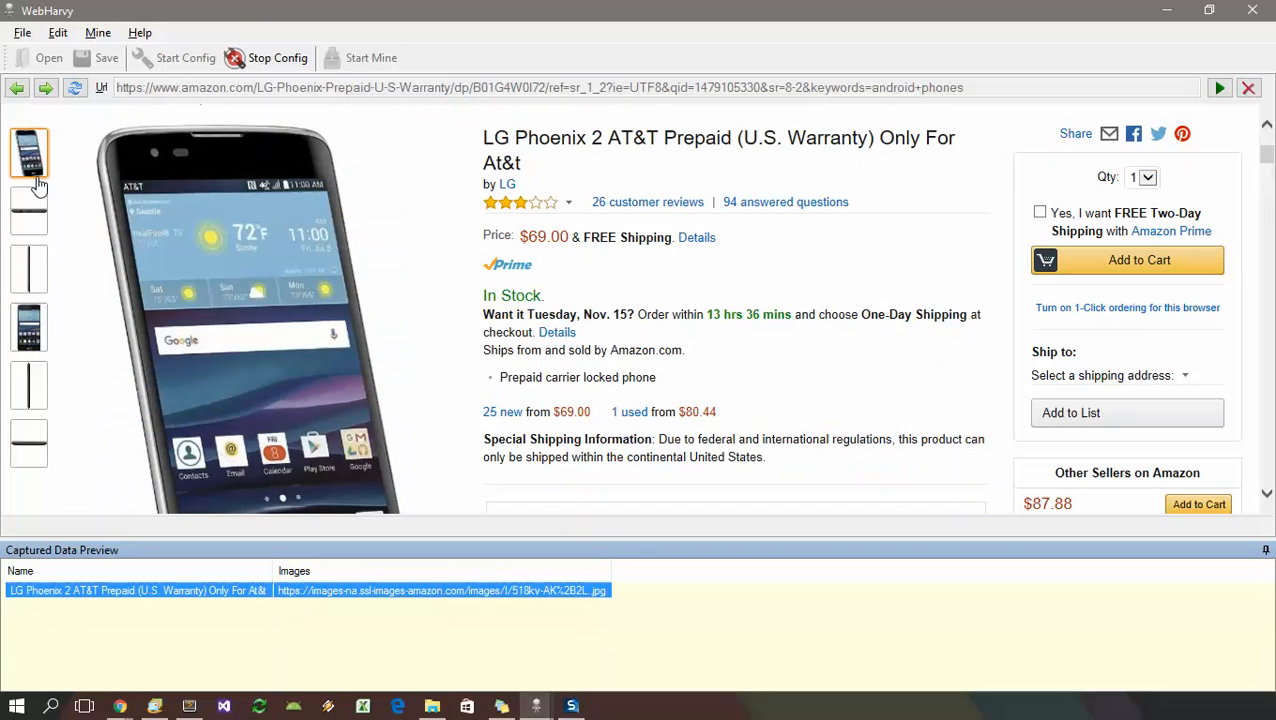
mouse_move(29, 385)
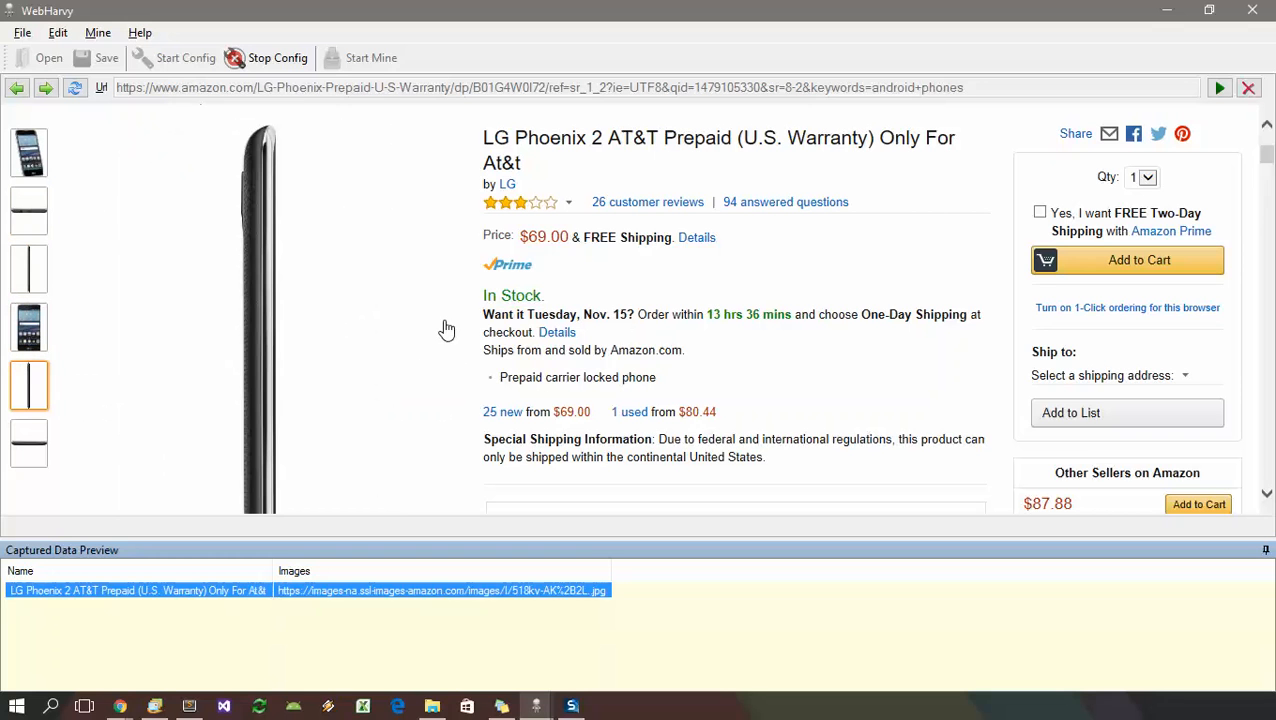
Stop configuration and begin mining from the miner window
left_click(266, 57)
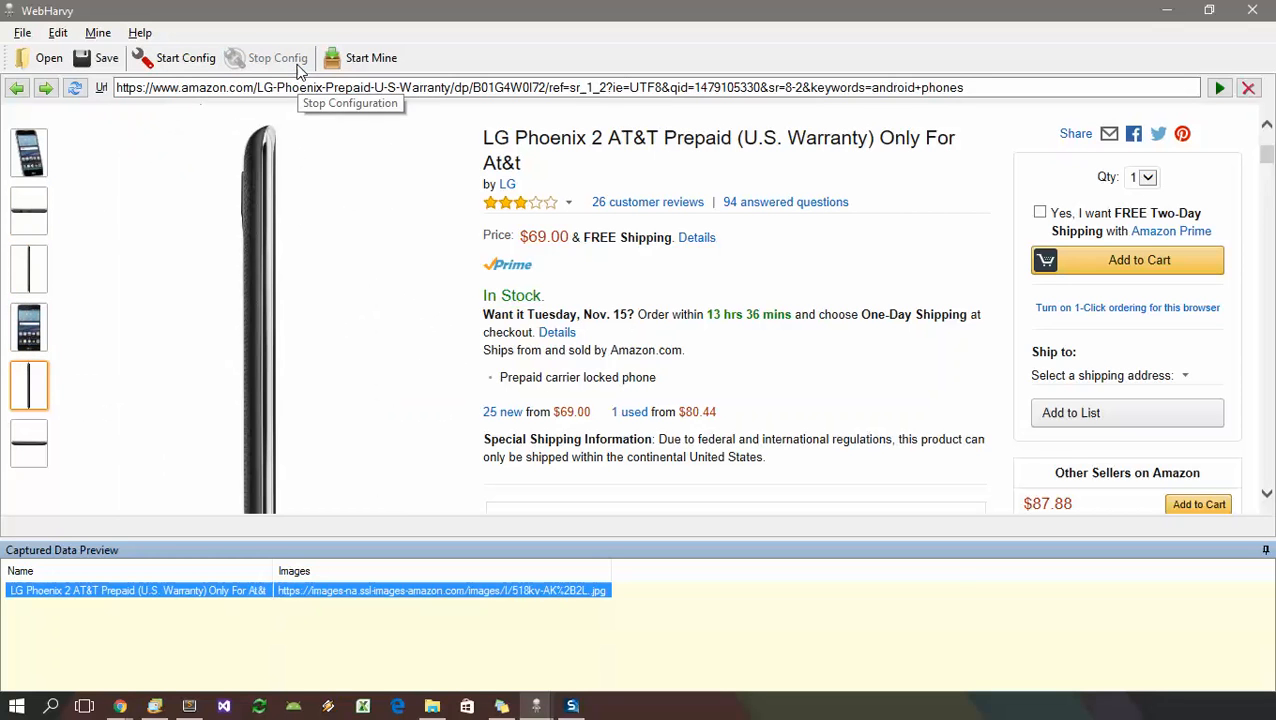
left_click(360, 57)
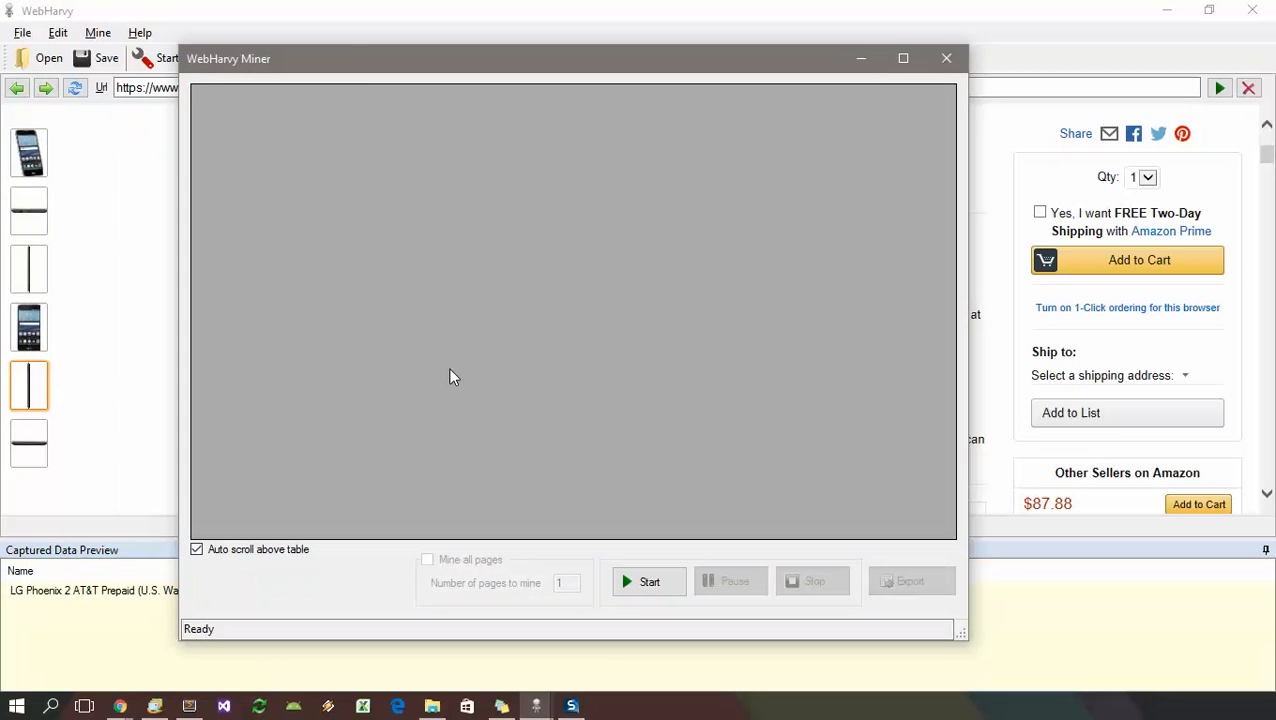
left_click(648, 582)
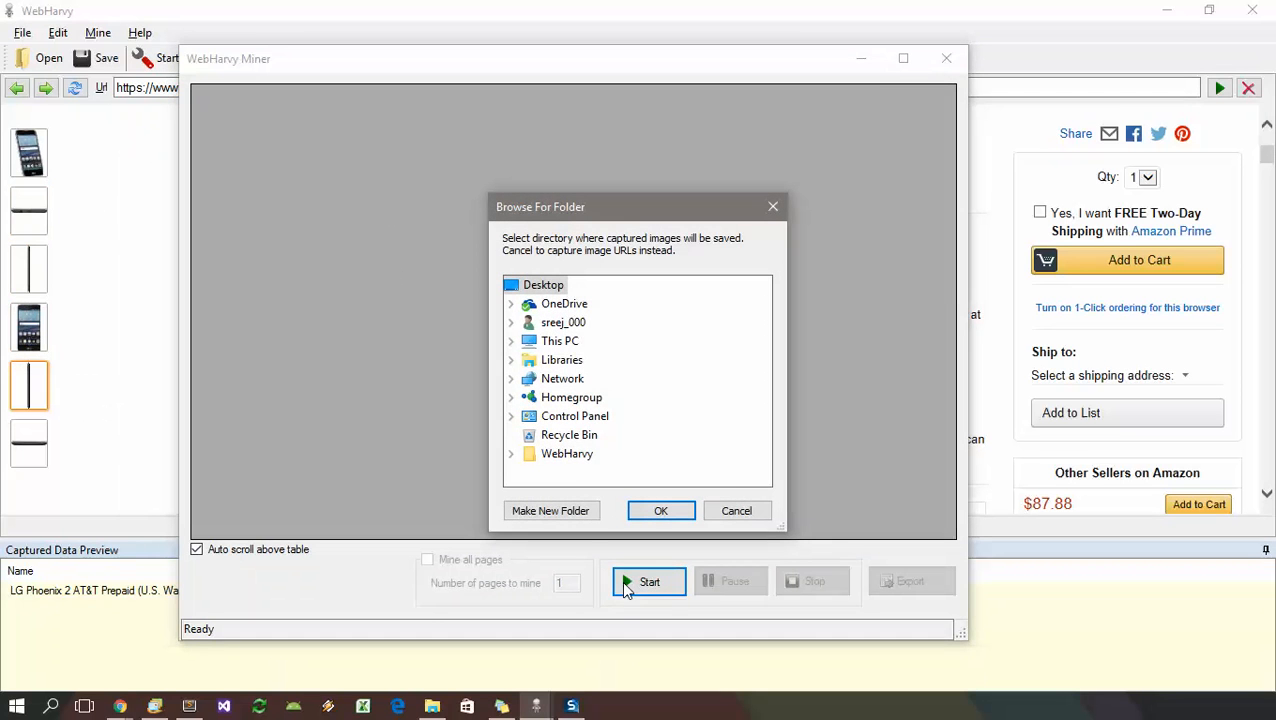
Choose the WebHarvy > Images folder for saved pictures and start mining
double_click(567, 453)
left_click(576, 454)
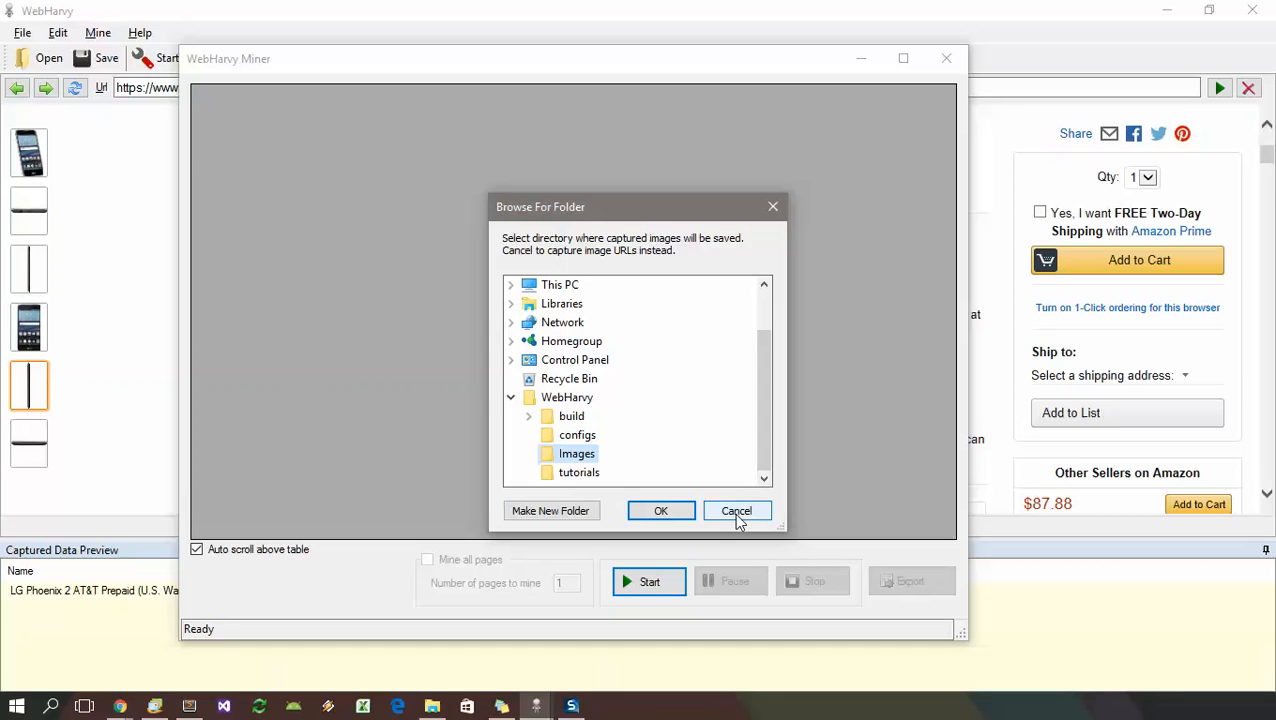
left_click(661, 511)
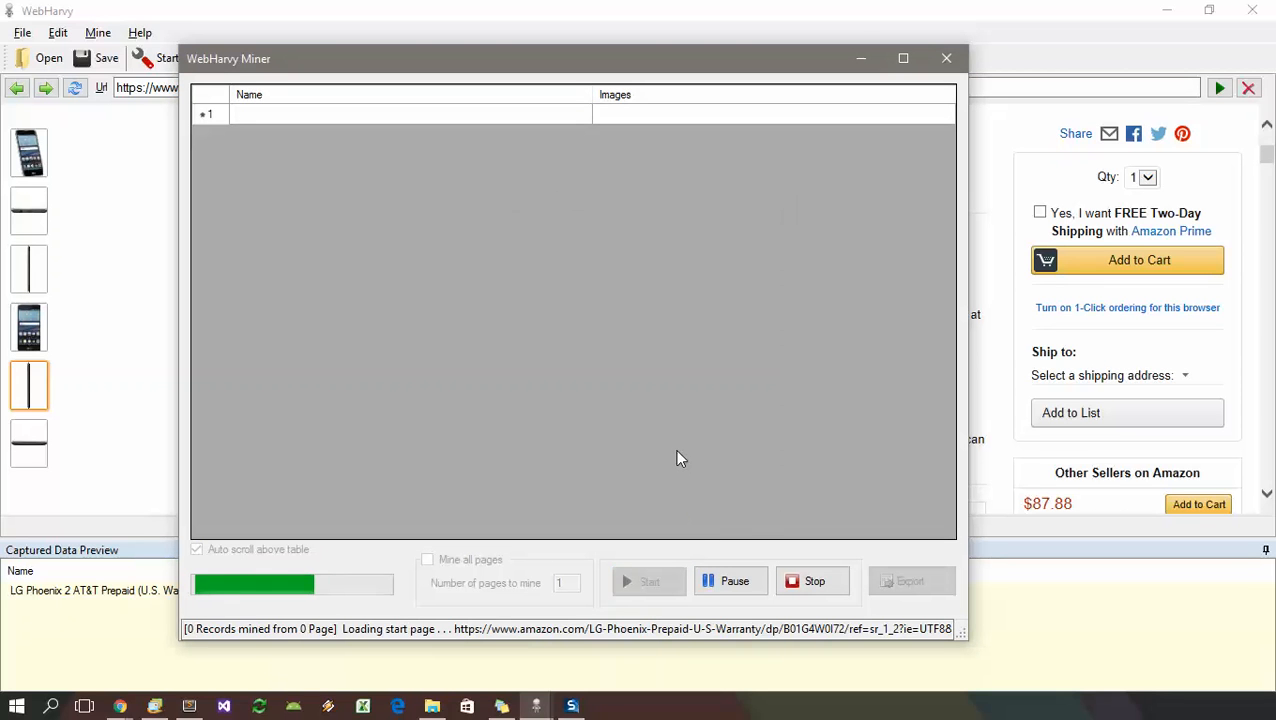